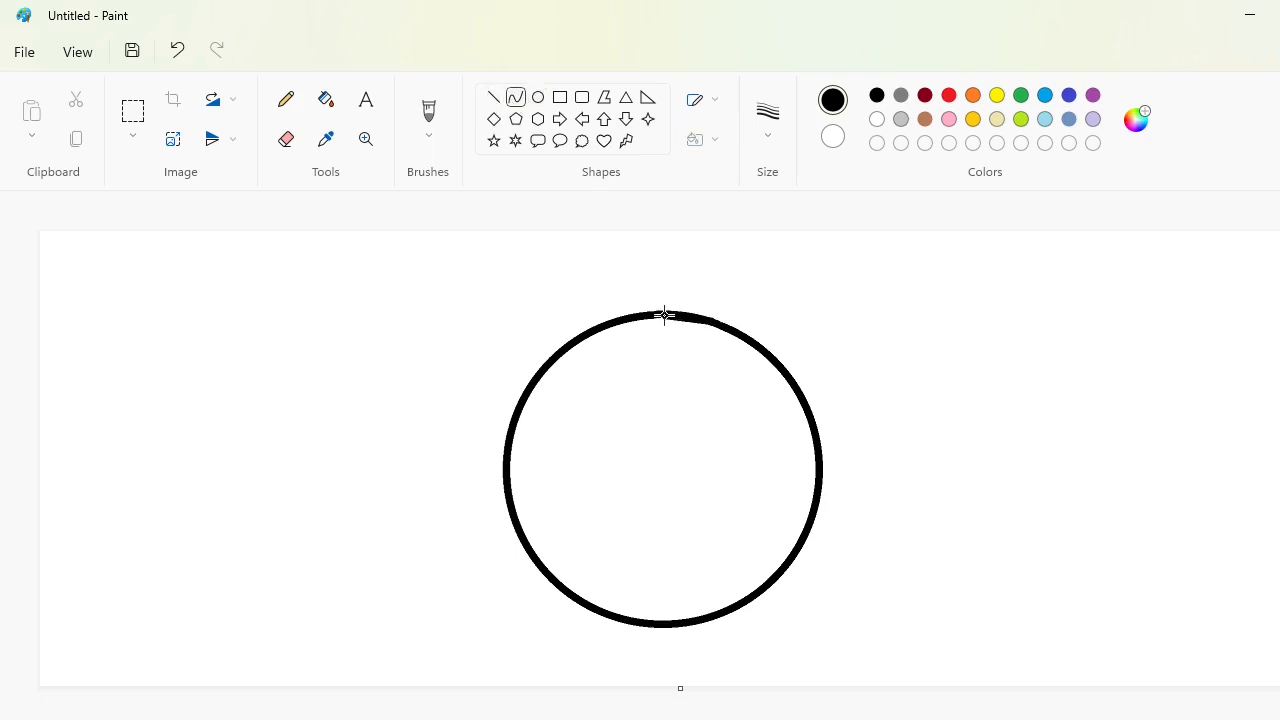
{"action": "left_click_drag", "start_coordinate": [658, 314], "coordinate": [511, 287]}
{"action": "key", "text": "ctrl+z"}
{"action": "left_click_drag", "start_coordinate": [626, 315], "coordinate": [498, 229]}
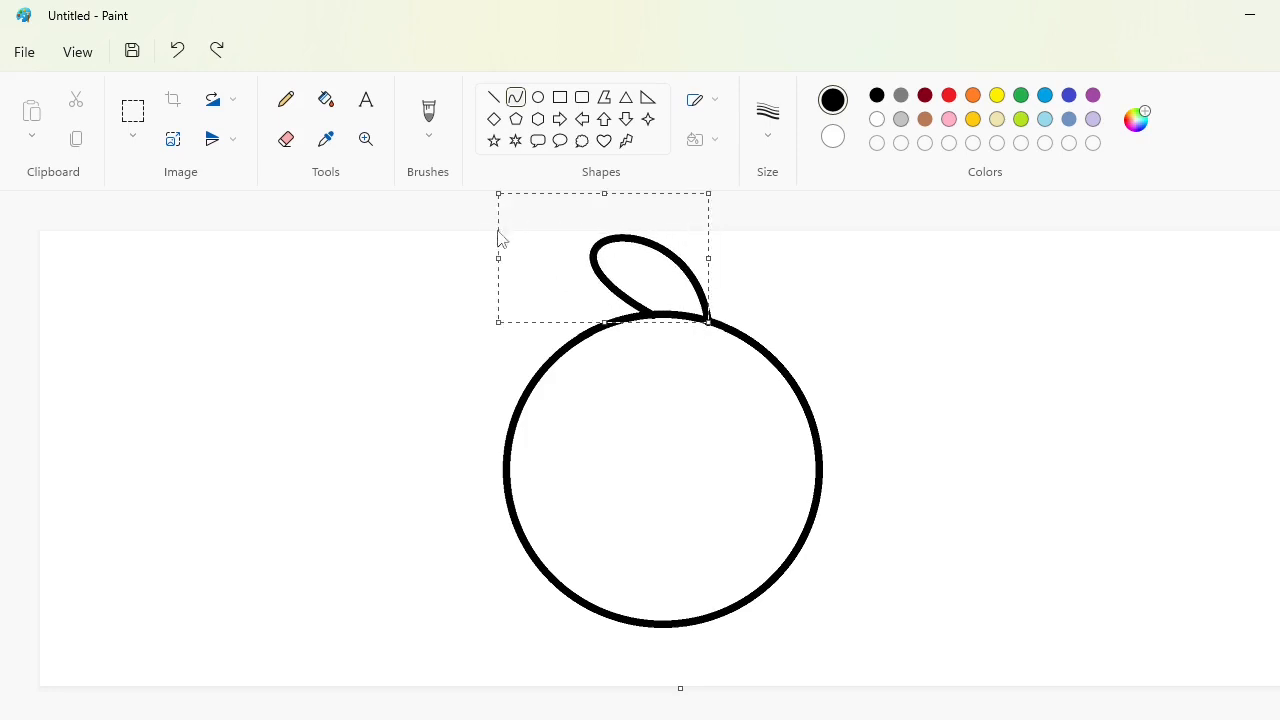
{"action": "key", "text": "ctrl+z"}
Step: Draw two overlapping curved crest feathers on top of the circle, sweeping toward its left side
{"action": "left_click_drag", "start_coordinate": [698, 283], "coordinate": [508, 249]}
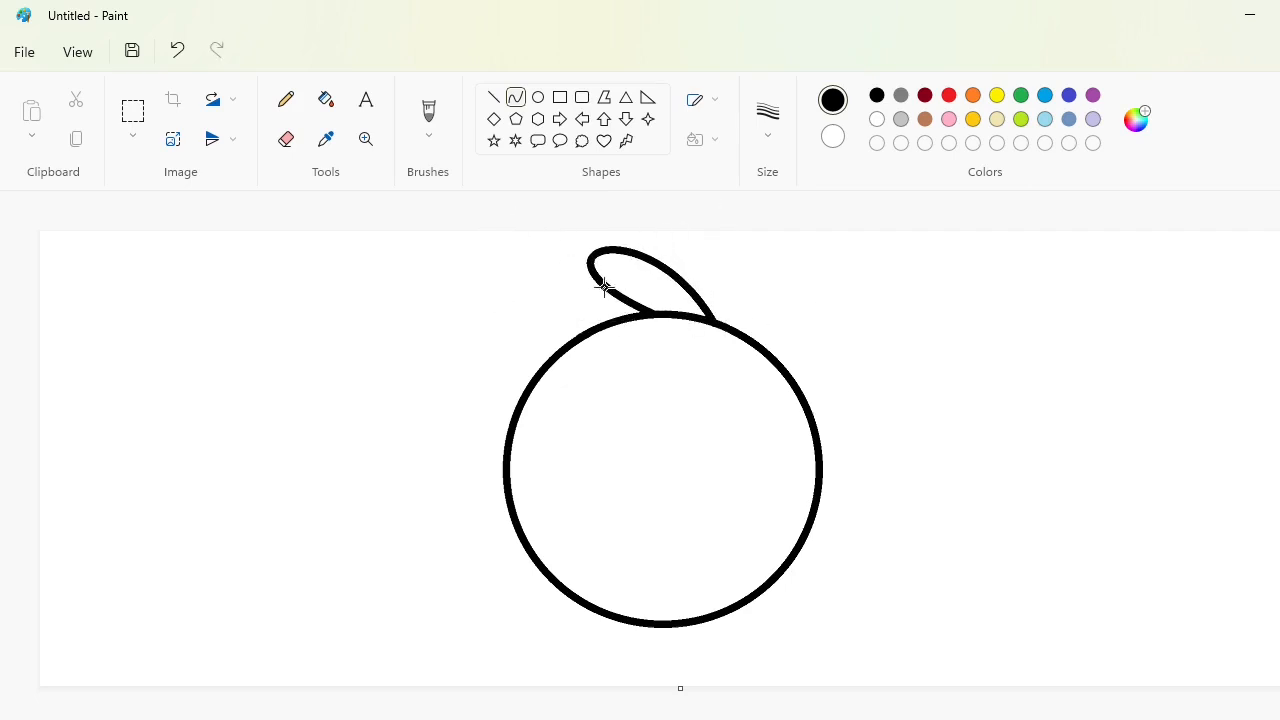
{"action": "mouse_move", "coordinate": [604, 287]}
{"action": "left_mouse_down"}
{"action": "mouse_move", "coordinate": [617, 321]}
{"action": "mouse_move", "coordinate": [484, 278]}
{"action": "mouse_move", "coordinate": [471, 351]}
{"action": "mouse_move", "coordinate": [535, 350]}
{"action": "left_mouse_up"}
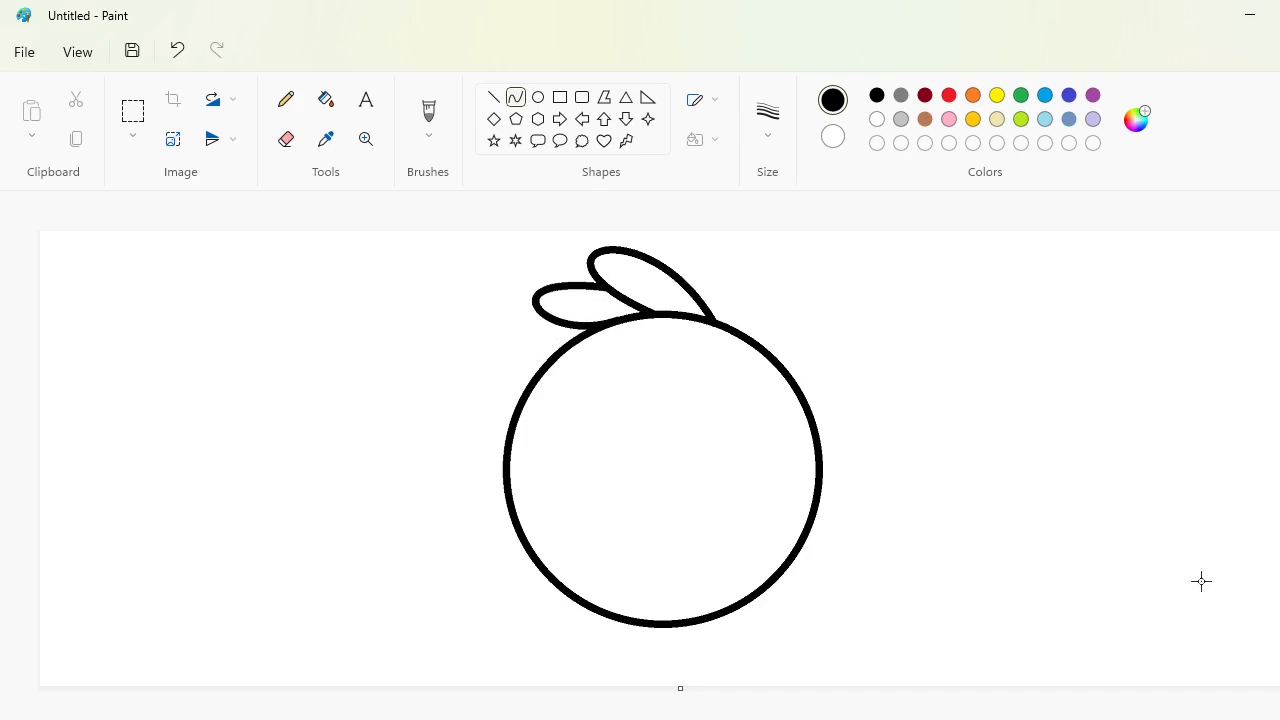
Step: Paint over the circle's outline beneath the crest feathers with white straight lines so the feathers open into the body
{"action": "left_click", "coordinate": [493, 100]}
{"action": "left_click", "coordinate": [876, 119]}
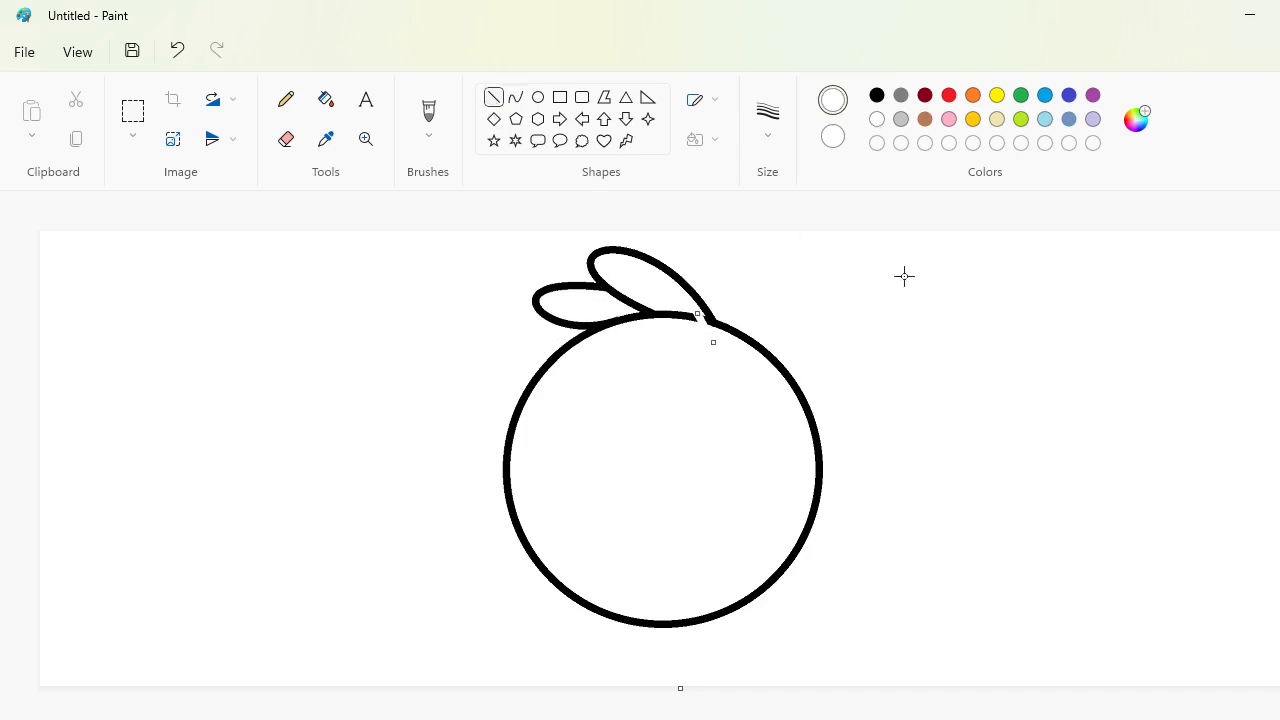
{"action": "mouse_move", "coordinate": [679, 315]}
{"action": "left_mouse_down"}
{"action": "mouse_move", "coordinate": [642, 298]}
{"action": "mouse_move", "coordinate": [640, 326]}
{"action": "mouse_move", "coordinate": [678, 323]}
{"action": "mouse_move", "coordinate": [663, 329]}
{"action": "left_mouse_up"}
{"action": "left_click", "coordinate": [326, 99]}
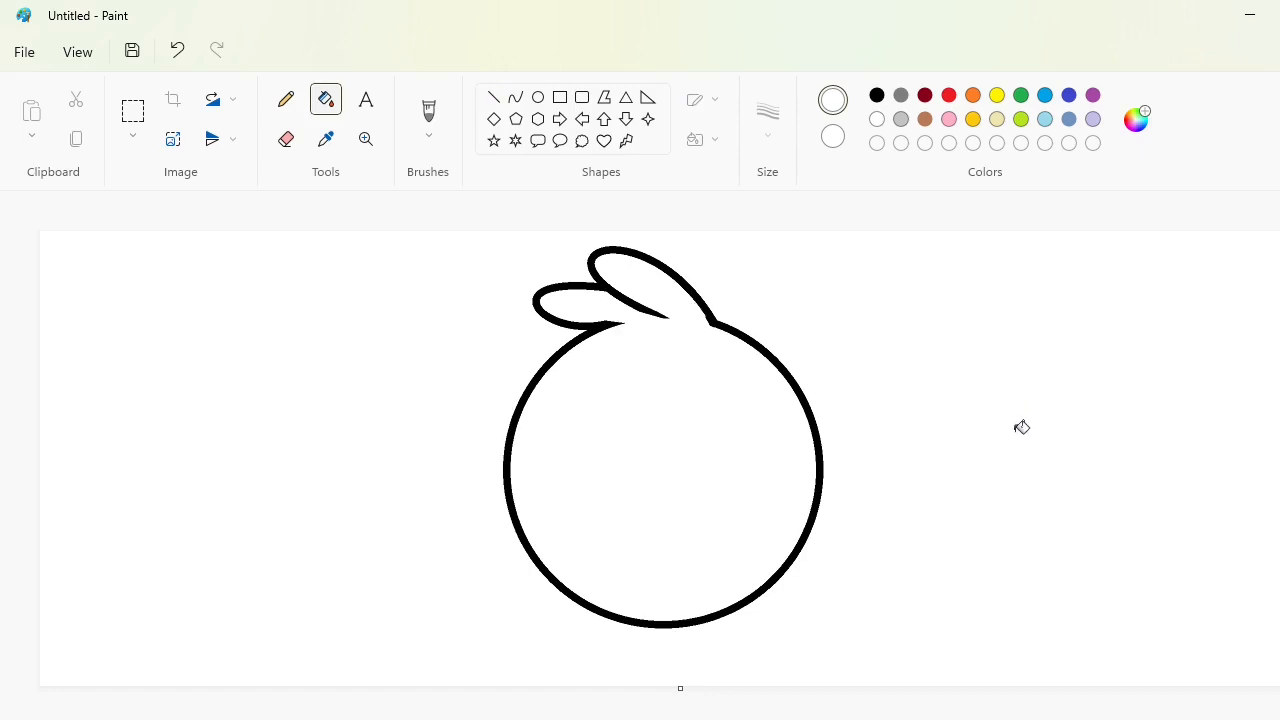
Step: Outline the upper tail feather on the circle's left edge with black straight lines and a curved lower edge
{"action": "left_click", "coordinate": [516, 97]}
{"action": "left_click", "coordinate": [880, 97]}
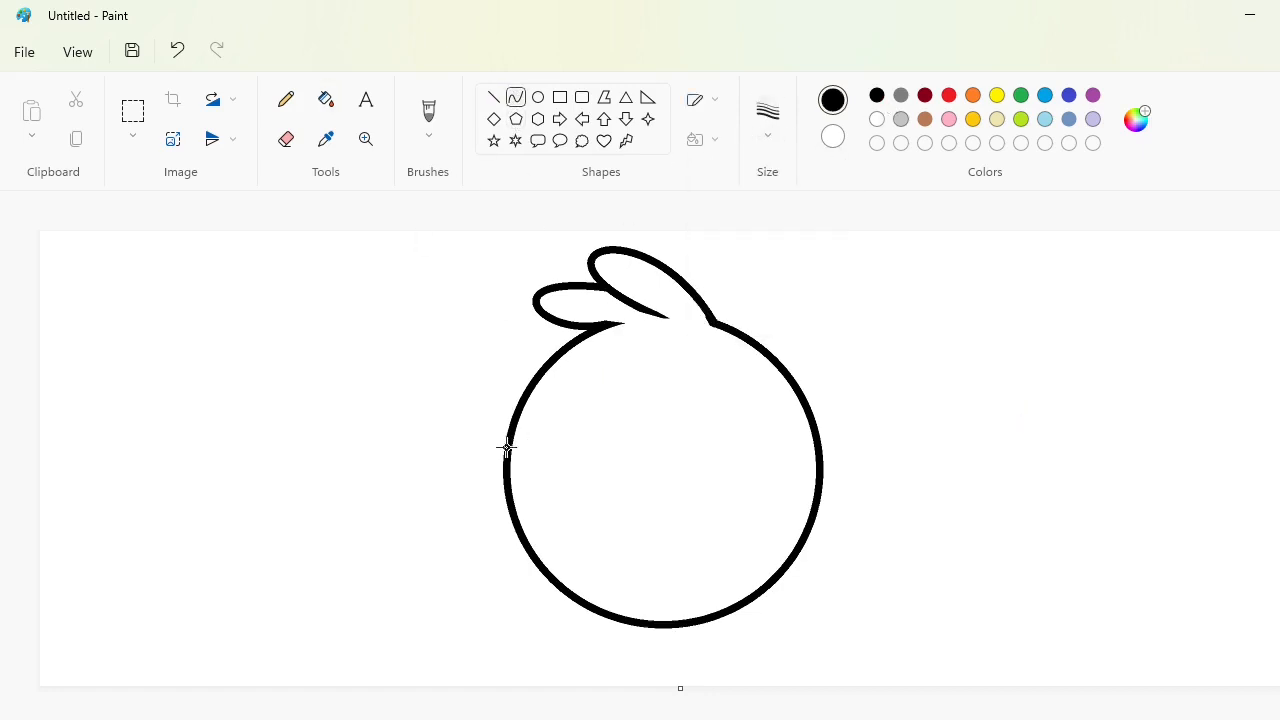
{"action": "left_click", "coordinate": [494, 97]}
{"action": "left_click_drag", "start_coordinate": [506, 434], "coordinate": [476, 395]}
{"action": "left_click_drag", "start_coordinate": [467, 425], "coordinate": [461, 424]}
{"action": "scroll", "coordinate": [994, 443], "scroll_direction": "up", "scroll_amount": 3}
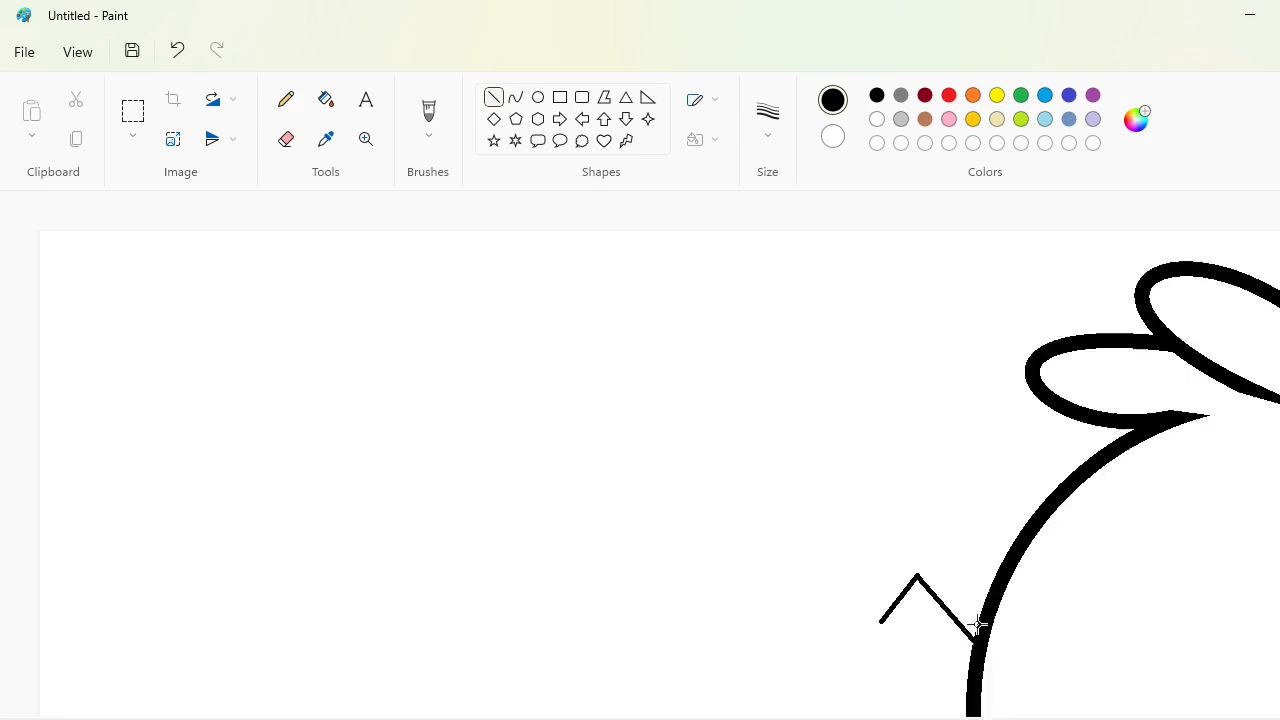
{"action": "left_click", "coordinate": [515, 97]}
{"action": "mouse_move", "coordinate": [652, 360]}
{"action": "left_mouse_down"}
{"action": "mouse_move", "coordinate": [742, 420]}
{"action": "mouse_move", "coordinate": [611, 394]}
{"action": "mouse_move", "coordinate": [606, 379]}
{"action": "left_mouse_up"}
Step: Outline the middle and lower tail feathers with black curved sides and straight outer ends
{"action": "left_click_drag", "start_coordinate": [691, 401], "coordinate": [683, 393]}
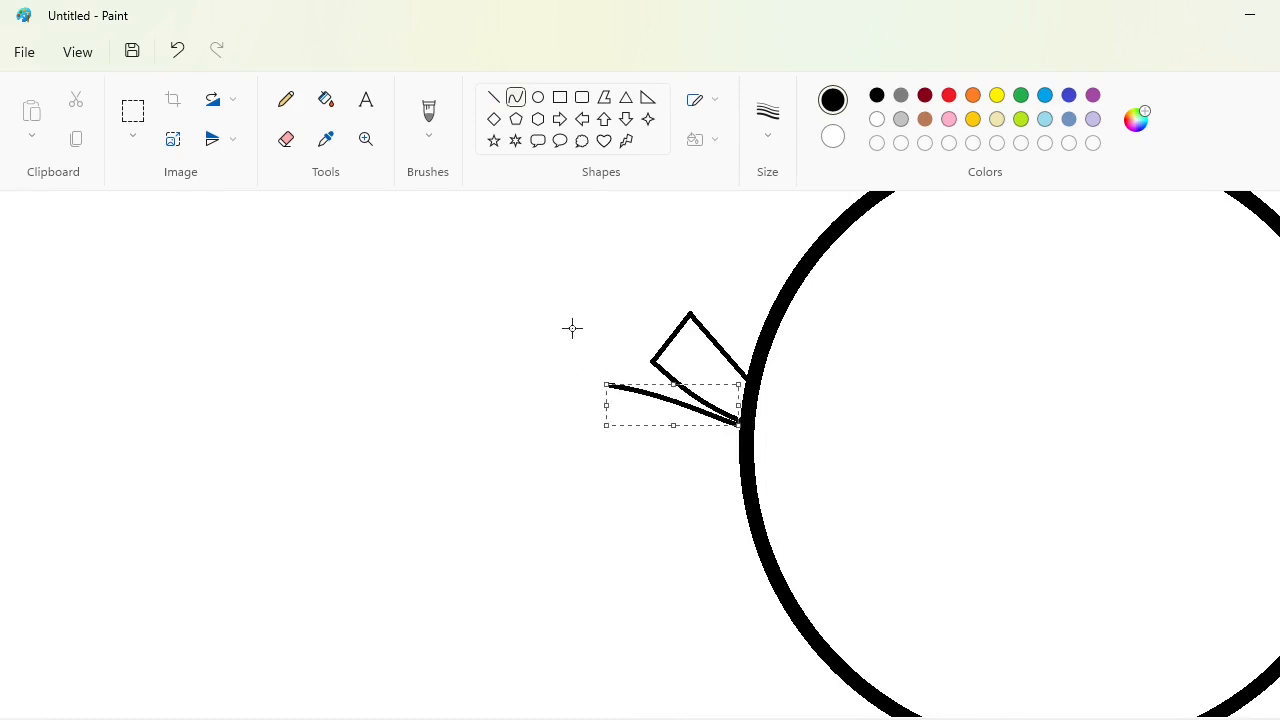
{"action": "left_click", "coordinate": [493, 97]}
{"action": "mouse_move", "coordinate": [605, 383]}
{"action": "left_mouse_down"}
{"action": "mouse_move", "coordinate": [589, 436]}
{"action": "mouse_move", "coordinate": [741, 450]}
{"action": "mouse_move", "coordinate": [671, 455]}
{"action": "mouse_move", "coordinate": [669, 477]}
{"action": "mouse_move", "coordinate": [698, 459]}
{"action": "left_mouse_up"}
{"action": "left_click", "coordinate": [515, 97]}
{"action": "left_click", "coordinate": [493, 97]}
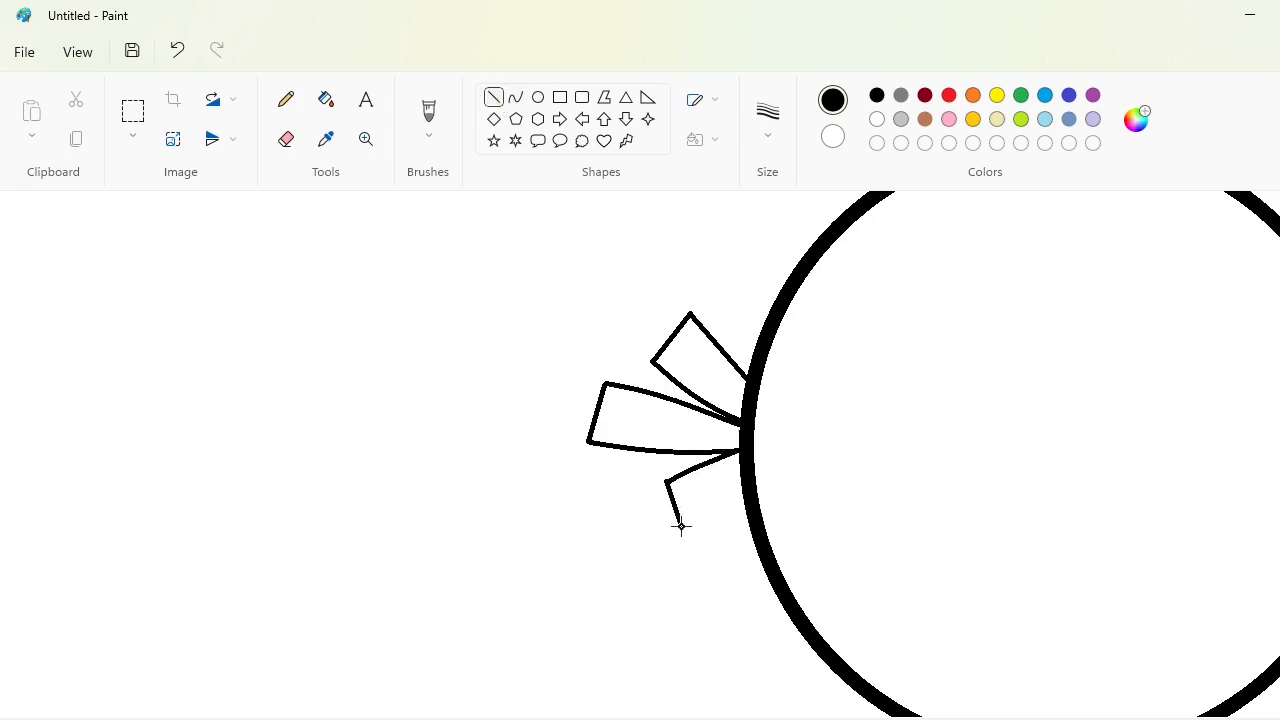
{"action": "left_click_drag", "start_coordinate": [680, 525], "coordinate": [708, 509]}
{"action": "left_click", "coordinate": [515, 97]}
Step: Fill all three tail feathers with black
{"action": "left_click", "coordinate": [326, 99]}
{"action": "left_click", "coordinate": [695, 352]}
{"action": "left_click", "coordinate": [660, 434]}
{"action": "left_click", "coordinate": [704, 482]}
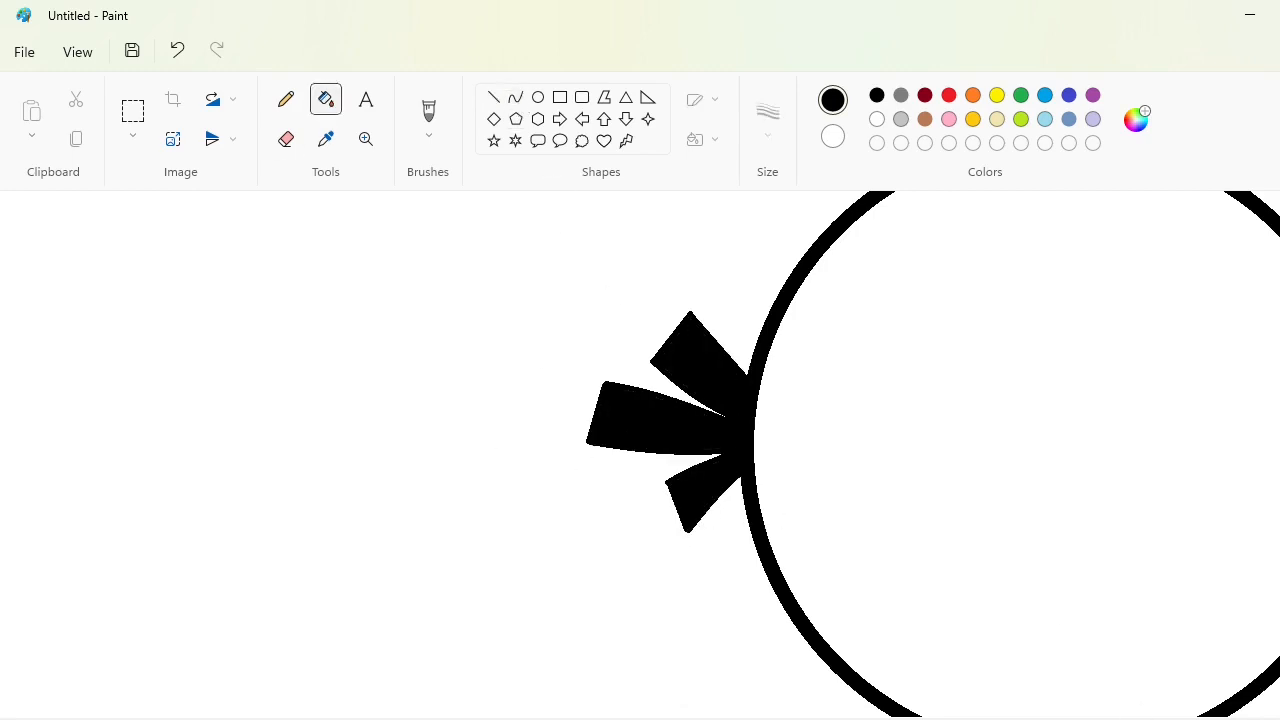
Step: Choose the Line shape with purple as the drawing colour for the belly
{"action": "scroll", "coordinate": [1163, 637], "scroll_direction": "down", "scroll_amount": 2}
{"action": "left_click", "coordinate": [494, 98]}
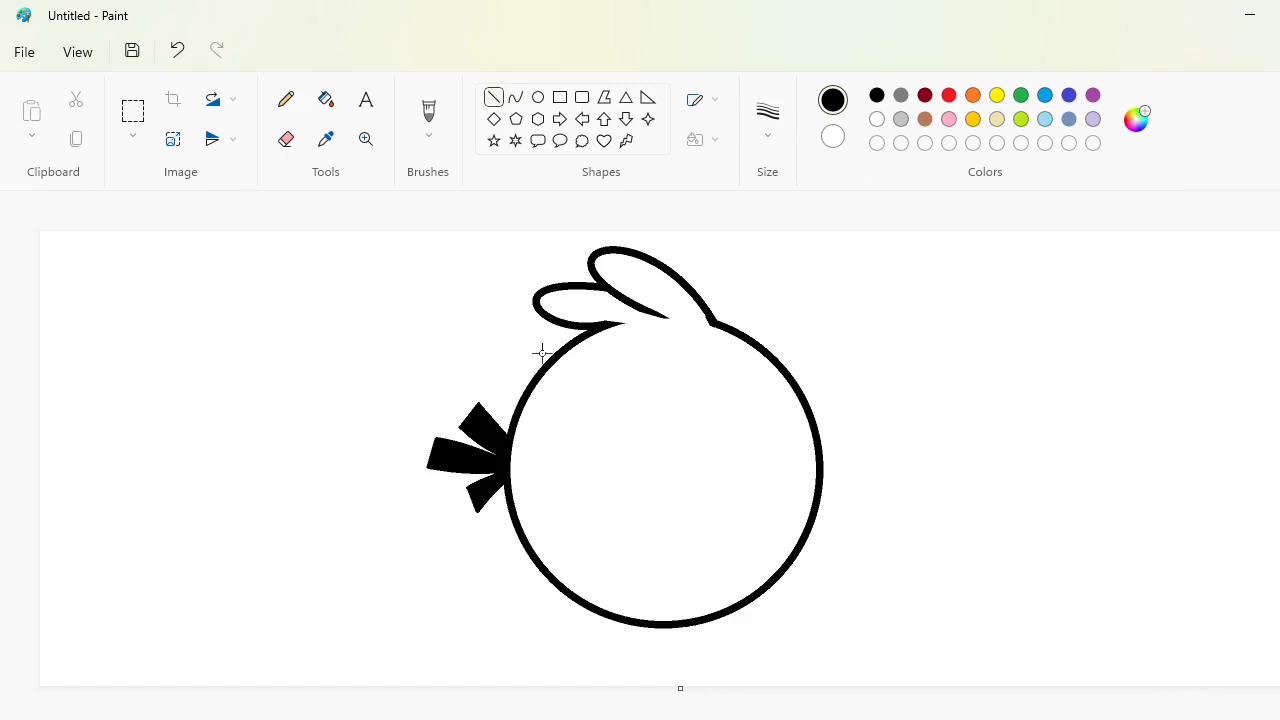
{"action": "left_click", "coordinate": [1093, 96]}
{"action": "left_click_drag", "start_coordinate": [609, 588], "coordinate": [760, 590]}
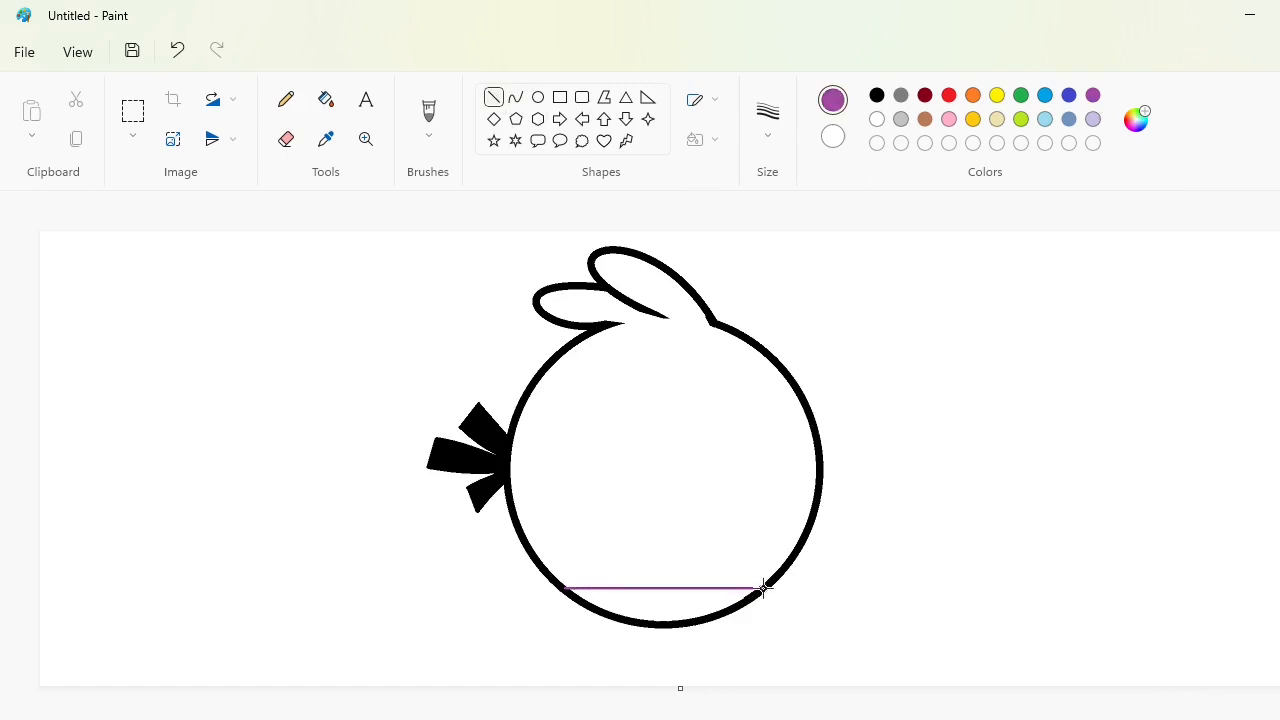
{"action": "left_click_drag", "start_coordinate": [633, 580], "coordinate": [614, 543]}
{"action": "key", "text": "ctrl+z"}
Step: Draw a purple arch with the Curve shape across the bottom of the circle and fill the belly below it with purple
{"action": "left_click", "coordinate": [515, 97]}
{"action": "left_click_drag", "start_coordinate": [576, 596], "coordinate": [737, 534]}
{"action": "key", "text": "ctrl+z"}
{"action": "left_click_drag", "start_coordinate": [578, 595], "coordinate": [765, 582]}
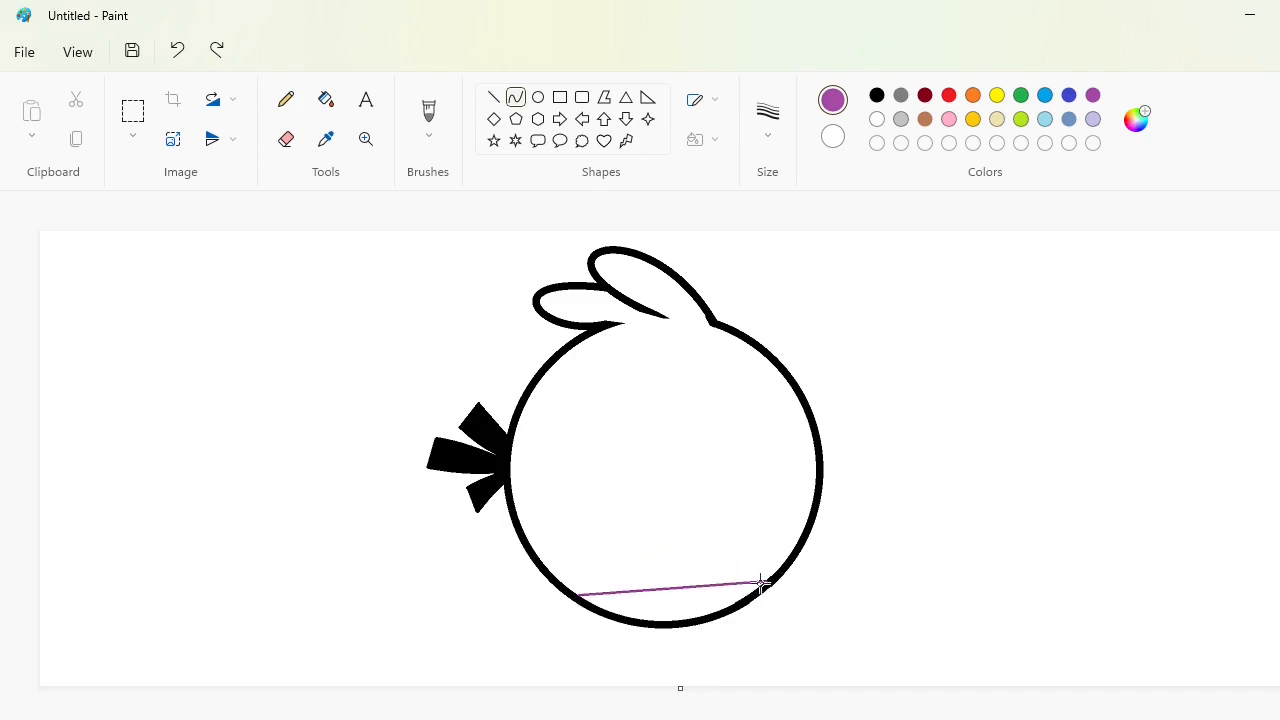
{"action": "left_click_drag", "start_coordinate": [655, 583], "coordinate": [720, 513]}
{"action": "left_click", "coordinate": [1065, 537]}
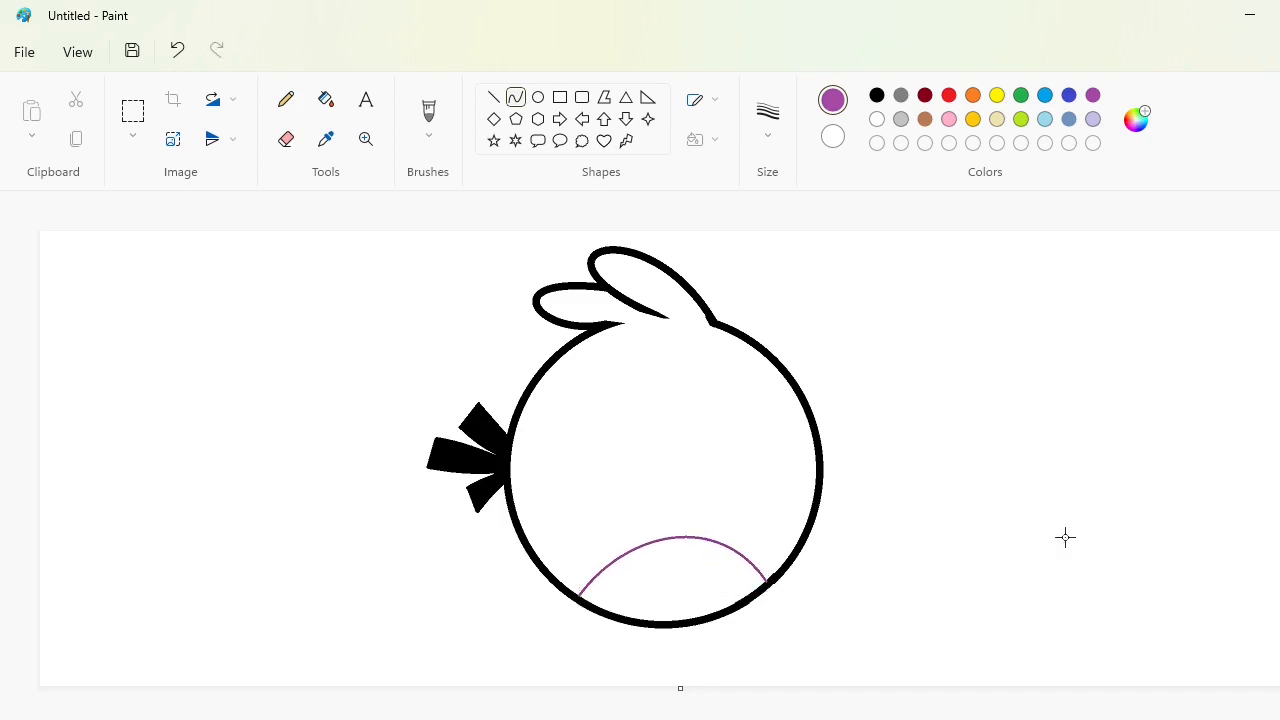
{"action": "left_click", "coordinate": [326, 99]}
{"action": "left_click", "coordinate": [680, 578]}
Step: Touch up the body outline with short black lines where the purple belly's two corners meet it
{"action": "key", "text": "ctrl+Page_Up"}
{"action": "left_click_drag", "start_coordinate": [661, 717], "coordinate": [865, 717]}
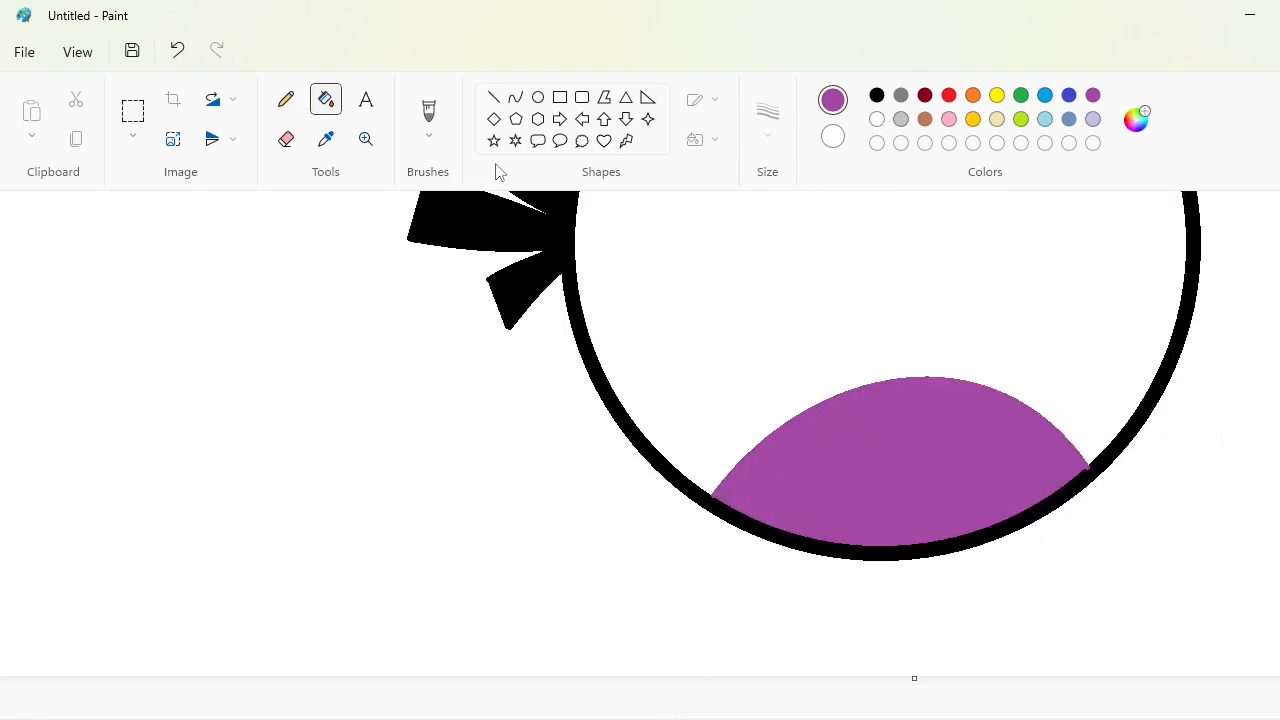
{"action": "left_click", "coordinate": [493, 97]}
{"action": "left_click", "coordinate": [877, 95]}
{"action": "left_click_drag", "start_coordinate": [706, 492], "coordinate": [721, 505]}
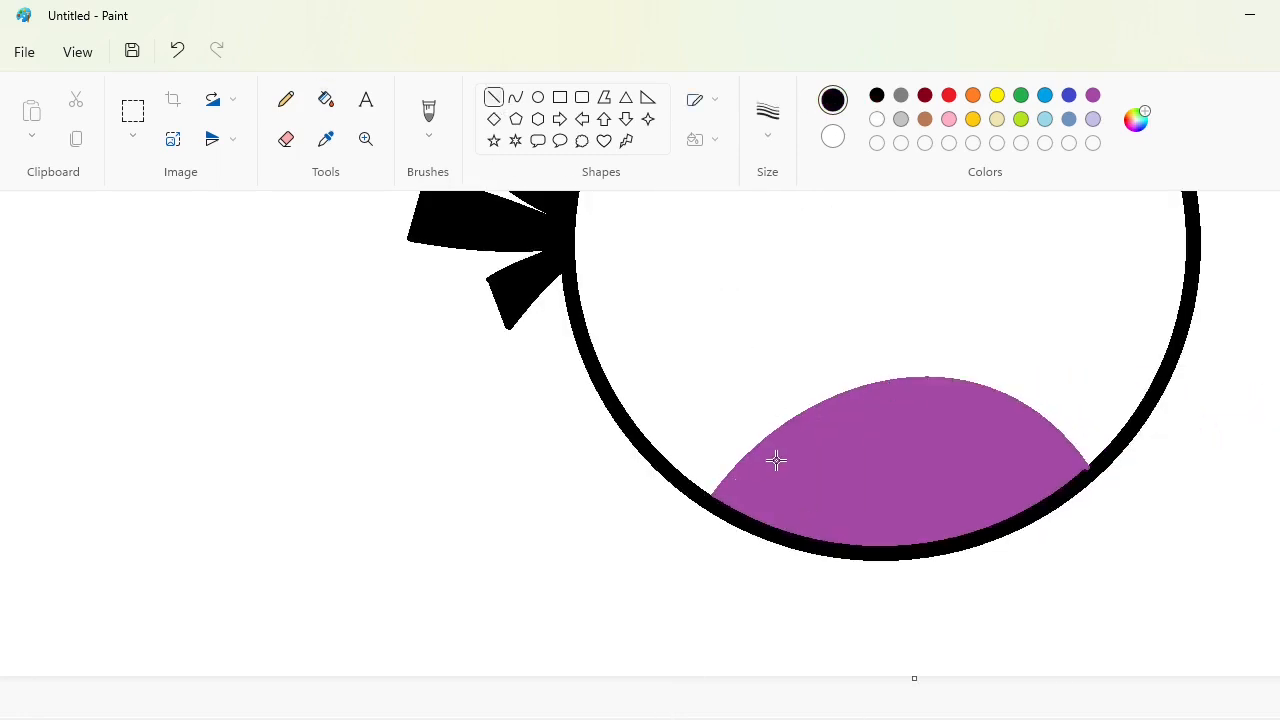
{"action": "left_click_drag", "start_coordinate": [1078, 466], "coordinate": [1078, 468]}
{"action": "left_click", "coordinate": [1192, 719]}
Step: Outline the upper beak with black curves as a dome with a nearly flat base over the belly's upper right edge
{"action": "left_click", "coordinate": [515, 100]}
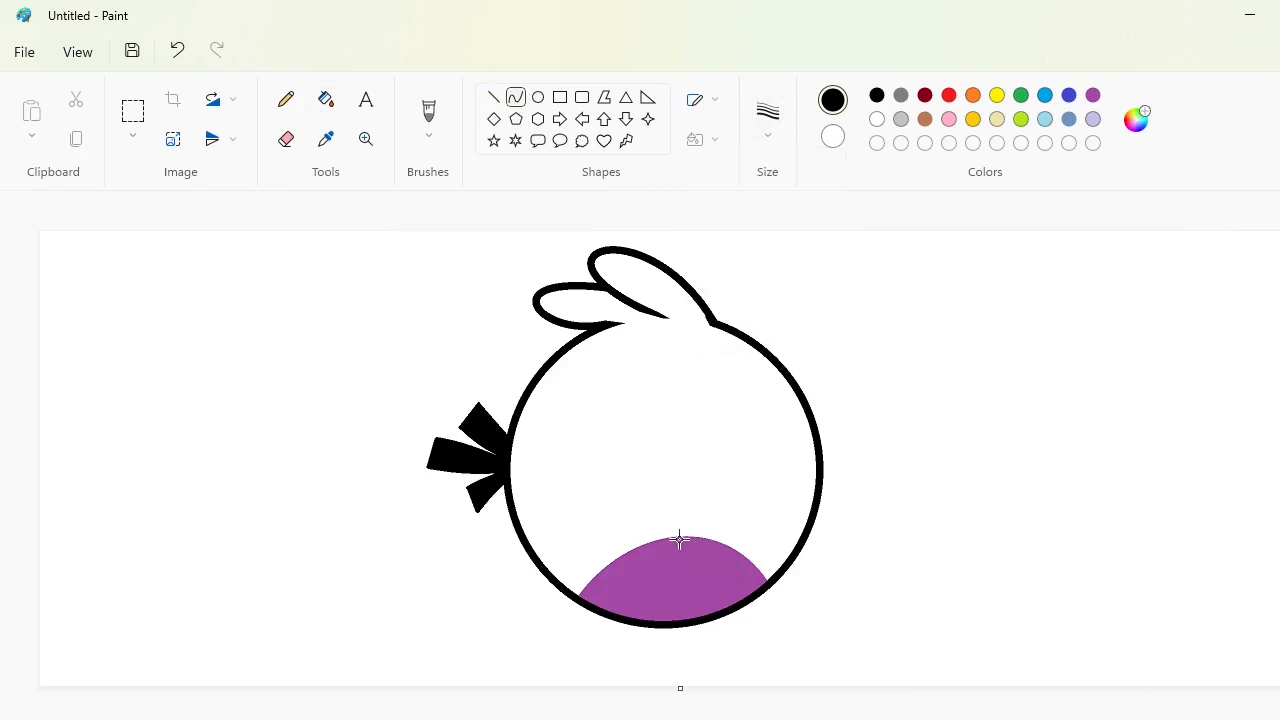
{"action": "left_click_drag", "start_coordinate": [679, 540], "coordinate": [788, 549]}
{"action": "left_click_drag", "start_coordinate": [701, 545], "coordinate": [786, 549]}
{"action": "left_click", "coordinate": [760, 550]}
{"action": "left_click", "coordinate": [713, 410]}
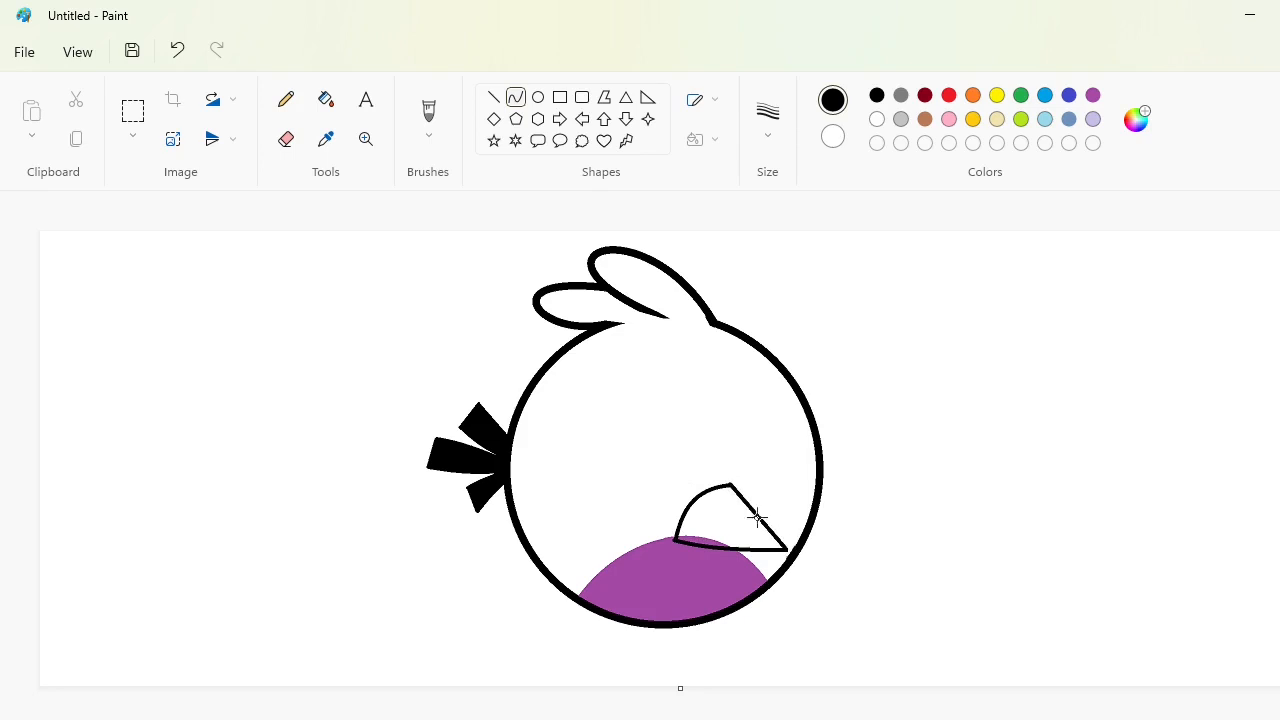
{"action": "left_click_drag", "start_coordinate": [745, 498], "coordinate": [751, 490]}
{"action": "left_click", "coordinate": [774, 516]}
{"action": "left_click", "coordinate": [1022, 510]}
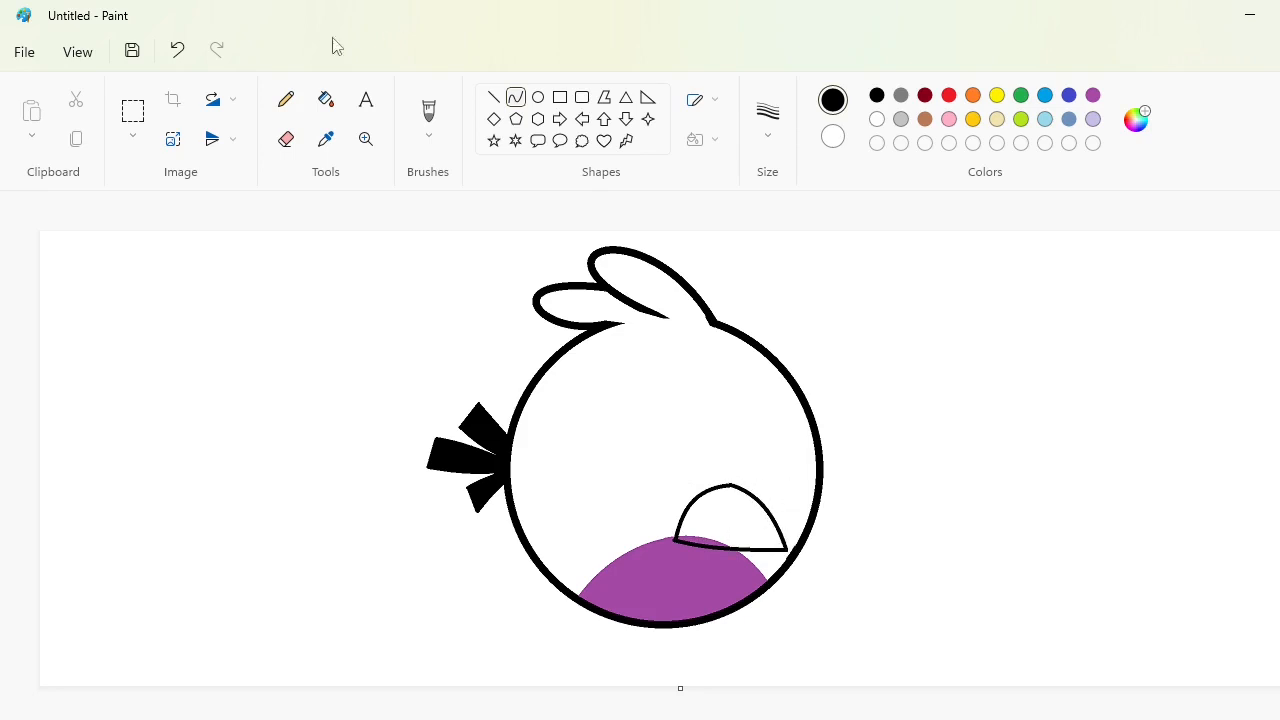
Step: Clear the belly colour from the upper beak by filling its white part purple and then the whole interior white
{"action": "left_click", "coordinate": [326, 99]}
{"action": "left_click", "coordinate": [1092, 96]}
{"action": "left_click", "coordinate": [722, 511]}
{"action": "left_click", "coordinate": [876, 120]}
{"action": "left_click", "coordinate": [740, 513]}
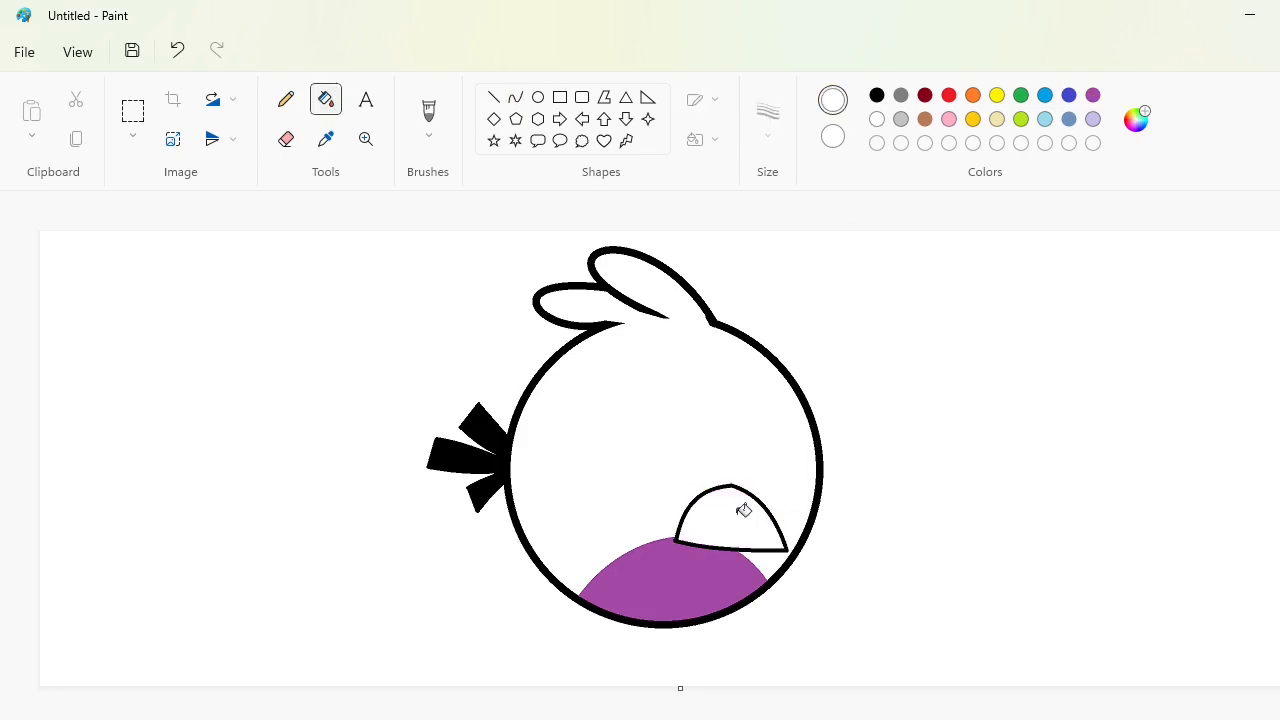
Step: Outline the lower beak with two black curves meeting in a point below the upper beak
{"action": "left_click", "coordinate": [516, 97]}
{"action": "left_click", "coordinate": [768, 115]}
{"action": "left_click", "coordinate": [766, 294]}
{"action": "left_click_drag", "start_coordinate": [724, 583], "coordinate": [679, 541]}
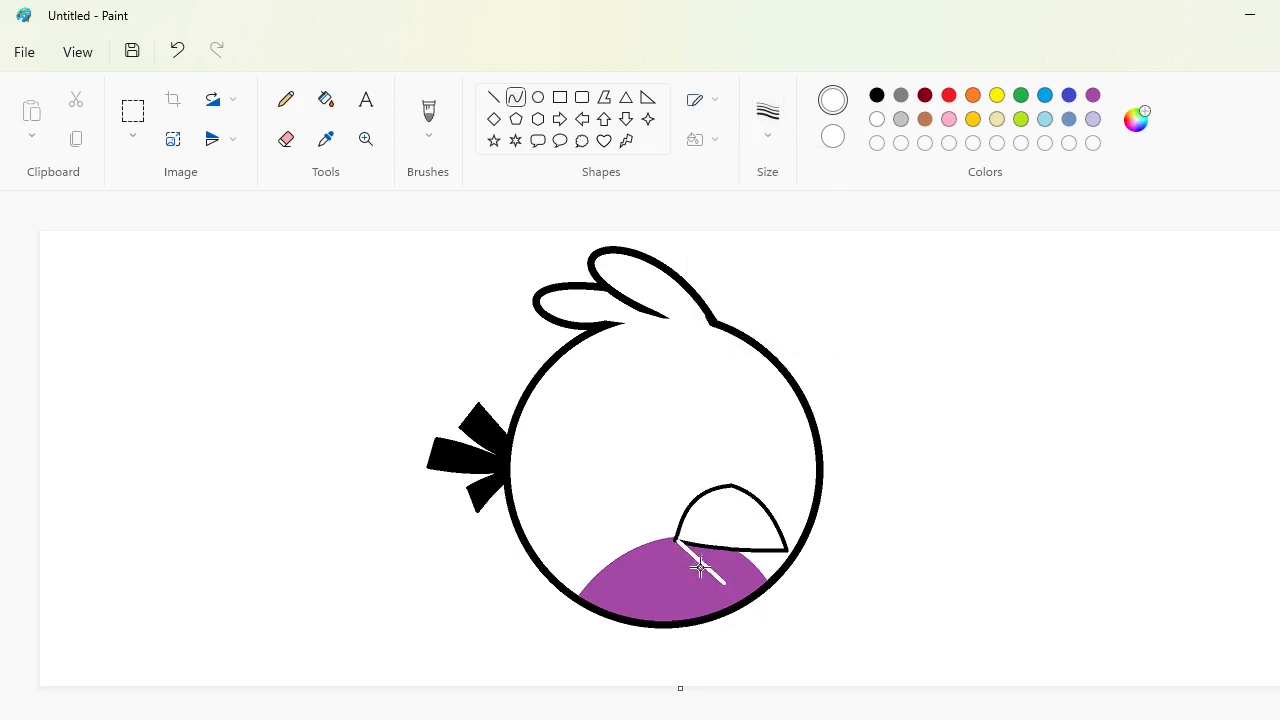
{"action": "left_click", "coordinate": [699, 567]}
{"action": "left_click", "coordinate": [877, 97]}
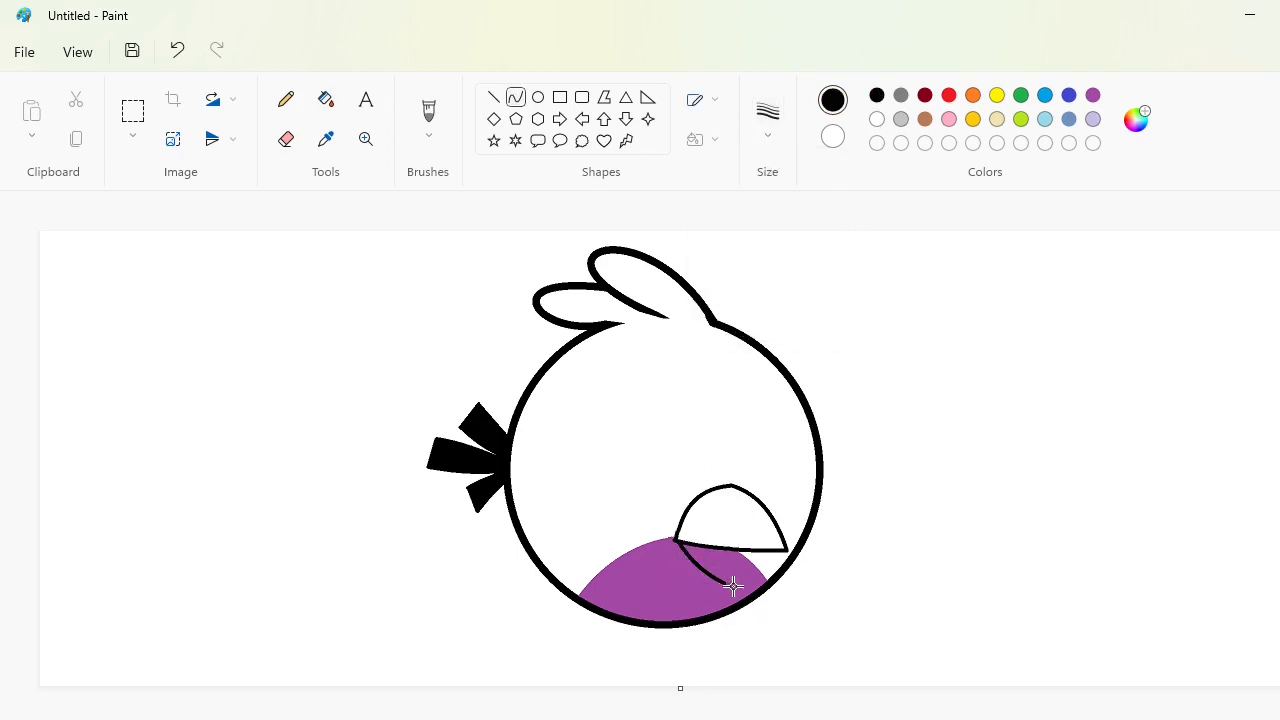
{"action": "left_click_drag", "start_coordinate": [732, 582], "coordinate": [757, 568]}
Step: Thicken the upper beak's left and right edges with additional black curves
{"action": "left_click", "coordinate": [1172, 719]}
{"action": "scroll", "coordinate": [1200, 700], "scroll_direction": "down", "scroll_amount": 3}
{"action": "left_click_drag", "start_coordinate": [656, 719], "coordinate": [1007, 712]}
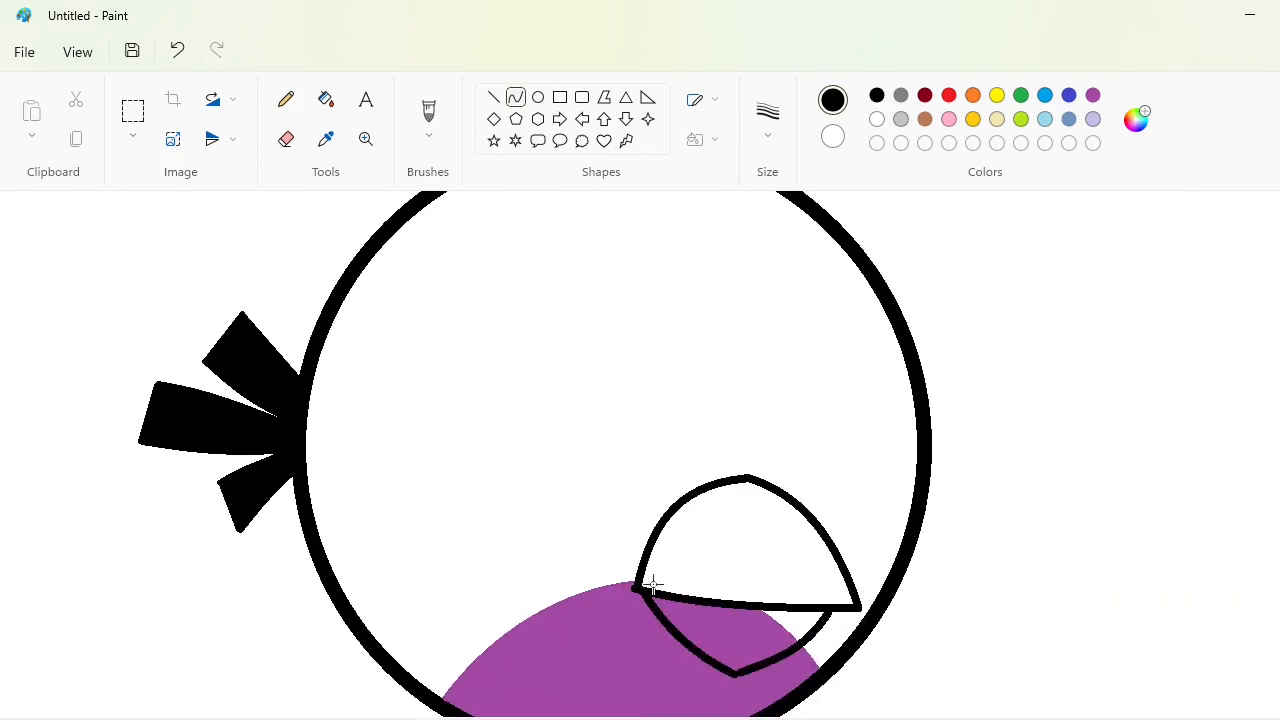
{"action": "left_click_drag", "start_coordinate": [637, 587], "coordinate": [746, 480]}
{"action": "left_click_drag", "start_coordinate": [664, 550], "coordinate": [646, 543]}
{"action": "left_click_drag", "start_coordinate": [698, 499], "coordinate": [861, 606]}
{"action": "left_click", "coordinate": [1103, 449]}
{"action": "left_click_drag", "start_coordinate": [818, 543], "coordinate": [836, 525]}
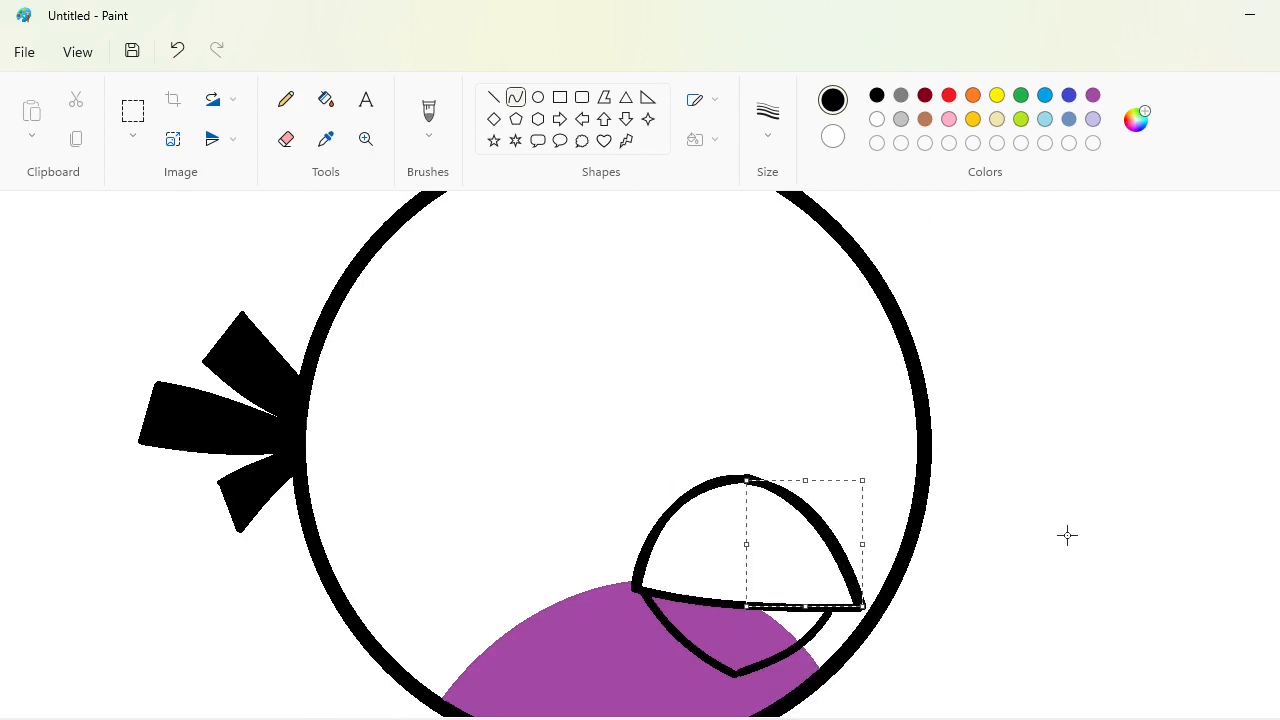
{"action": "left_click", "coordinate": [1066, 534]}
Step: Fill the purple part inside the lower beak with white
{"action": "scroll", "coordinate": [734, 488], "scroll_direction": "down", "scroll_amount": 3}
{"action": "left_click", "coordinate": [326, 99]}
{"action": "left_click", "coordinate": [877, 119]}
{"action": "left_click", "coordinate": [780, 420]}
Step: Thicken the lower beak's left and right edges with additional black curves
{"action": "left_click", "coordinate": [515, 97]}
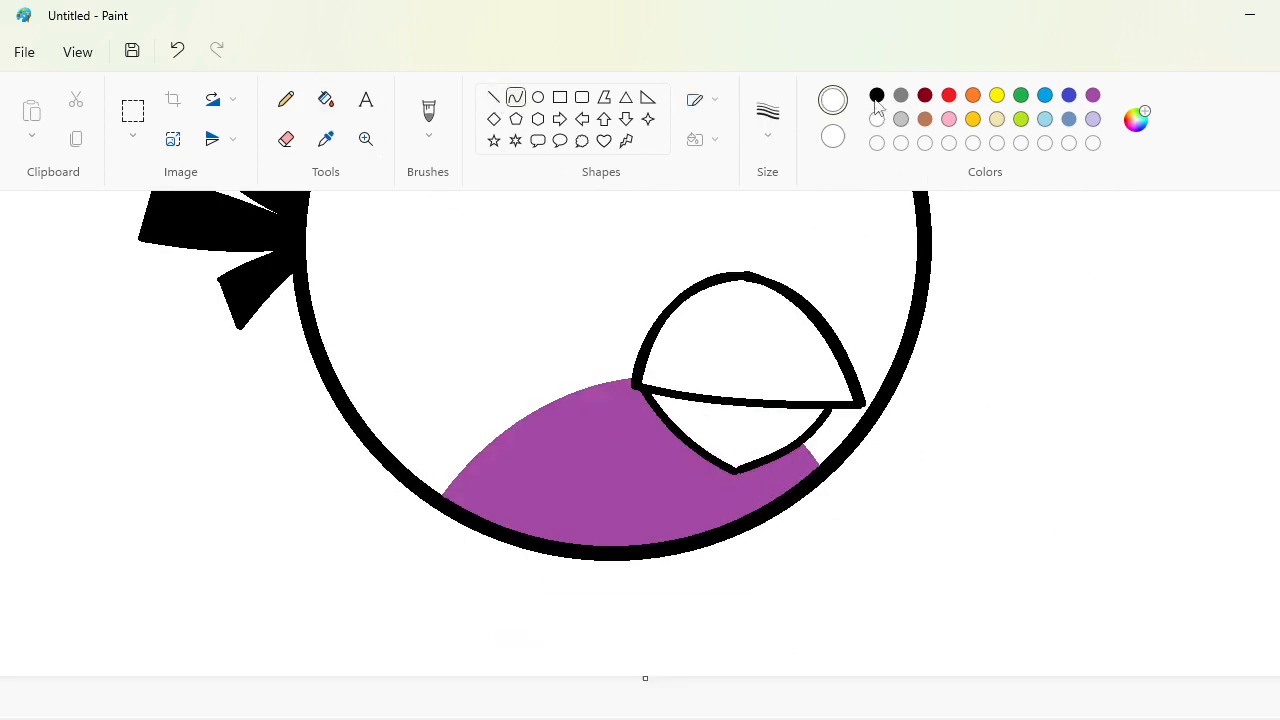
{"action": "left_click", "coordinate": [877, 95]}
{"action": "left_click_drag", "start_coordinate": [637, 390], "coordinate": [733, 472]}
{"action": "mouse_move", "coordinate": [667, 421]}
{"action": "left_mouse_down"}
{"action": "mouse_move", "coordinate": [695, 463]}
{"action": "mouse_move", "coordinate": [780, 451]}
{"action": "mouse_move", "coordinate": [828, 409]}
{"action": "left_mouse_up"}
{"action": "left_click", "coordinate": [1048, 537]}
{"action": "left_click_drag", "start_coordinate": [766, 450], "coordinate": [795, 446]}
{"action": "left_click", "coordinate": [1048, 507]}
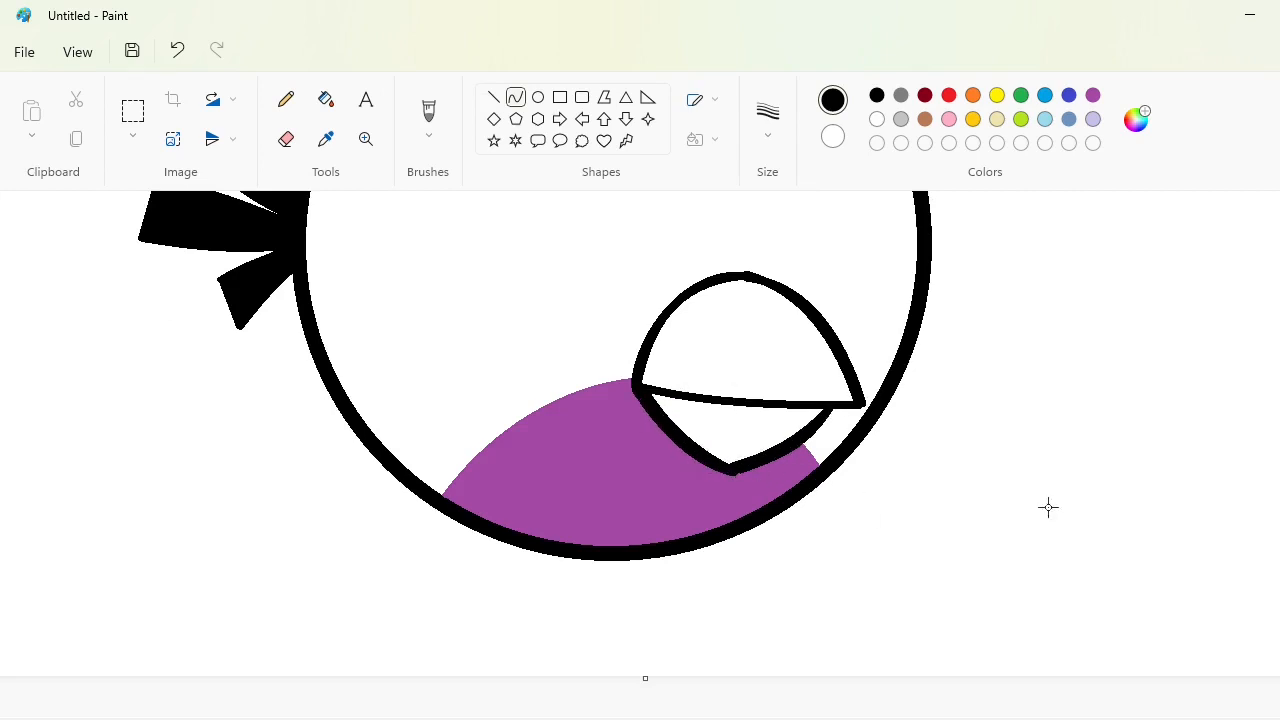
Step: Draw the lower edges of a V-shaped eyebrow above the beak with black straight lines
{"action": "left_click", "coordinate": [494, 98]}
{"action": "scroll", "coordinate": [1162, 660], "scroll_direction": "down", "scroll_amount": 2}
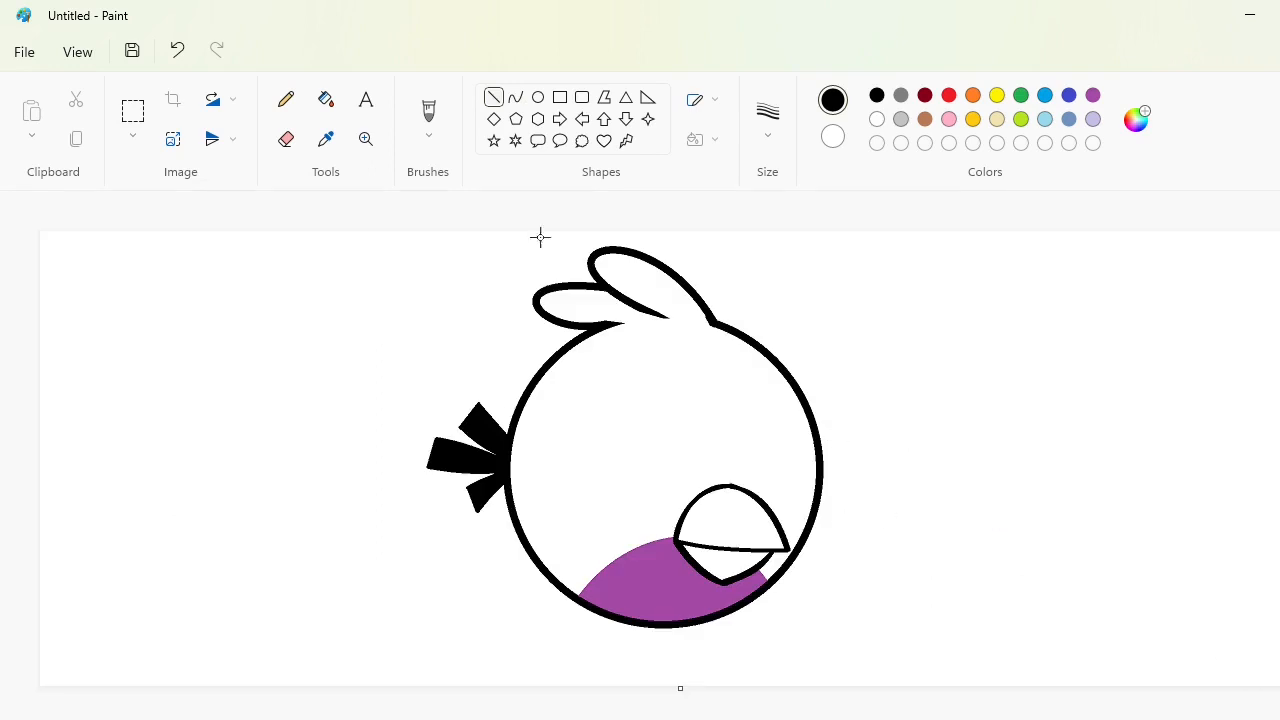
{"action": "left_click", "coordinate": [767, 115]}
{"action": "left_click", "coordinate": [785, 268]}
{"action": "mouse_move", "coordinate": [734, 455]}
{"action": "left_mouse_down"}
{"action": "mouse_move", "coordinate": [820, 437]}
{"action": "mouse_move", "coordinate": [812, 414]}
{"action": "left_mouse_up"}
{"action": "left_click_drag", "start_coordinate": [733, 454], "coordinate": [649, 431]}
Step: Close the V-shaped eyebrow with straight upper edges and an outer end, and fill it with black
{"action": "left_click", "coordinate": [1278, 718]}
{"action": "scroll", "coordinate": [920, 640], "scroll_direction": "down", "scroll_amount": 3}
{"action": "left_click_drag", "start_coordinate": [668, 716], "coordinate": [991, 716]}
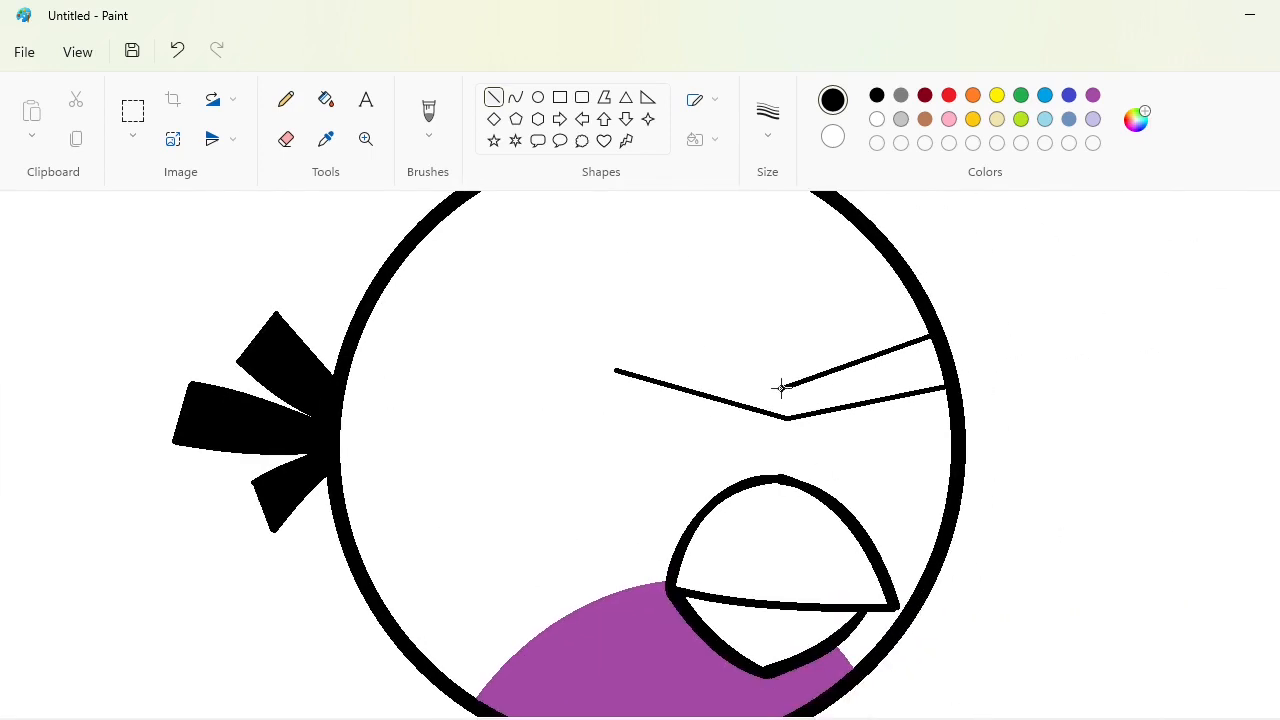
{"action": "mouse_move", "coordinate": [782, 388]}
{"action": "left_mouse_down"}
{"action": "mouse_move", "coordinate": [620, 311]}
{"action": "mouse_move", "coordinate": [629, 317]}
{"action": "left_mouse_up"}
{"action": "left_click_drag", "start_coordinate": [615, 371], "coordinate": [629, 317]}
{"action": "left_click", "coordinate": [326, 99]}
{"action": "left_click", "coordinate": [688, 367]}
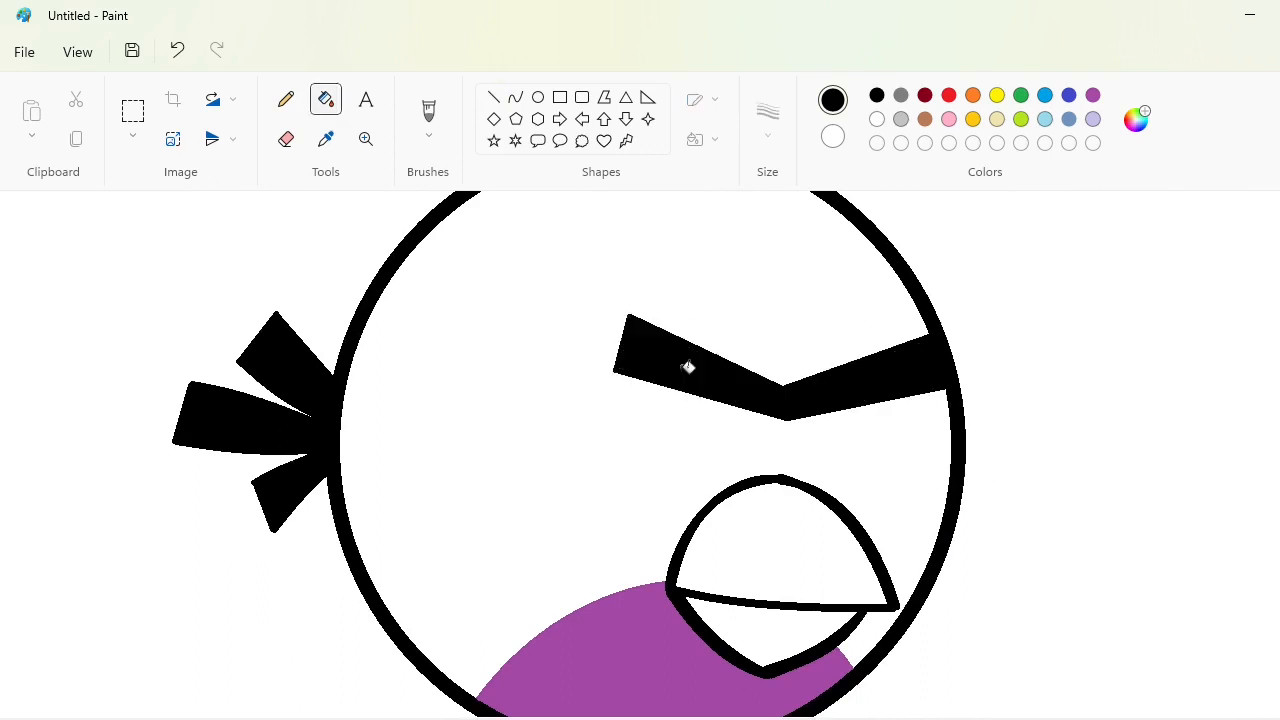
Step: Draw the short divider between the eyes with 8px black curves from the eyebrow's centre to the top of the beak
{"action": "left_click", "coordinate": [515, 97]}
{"action": "left_click", "coordinate": [767, 113]}
{"action": "left_click", "coordinate": [768, 309]}
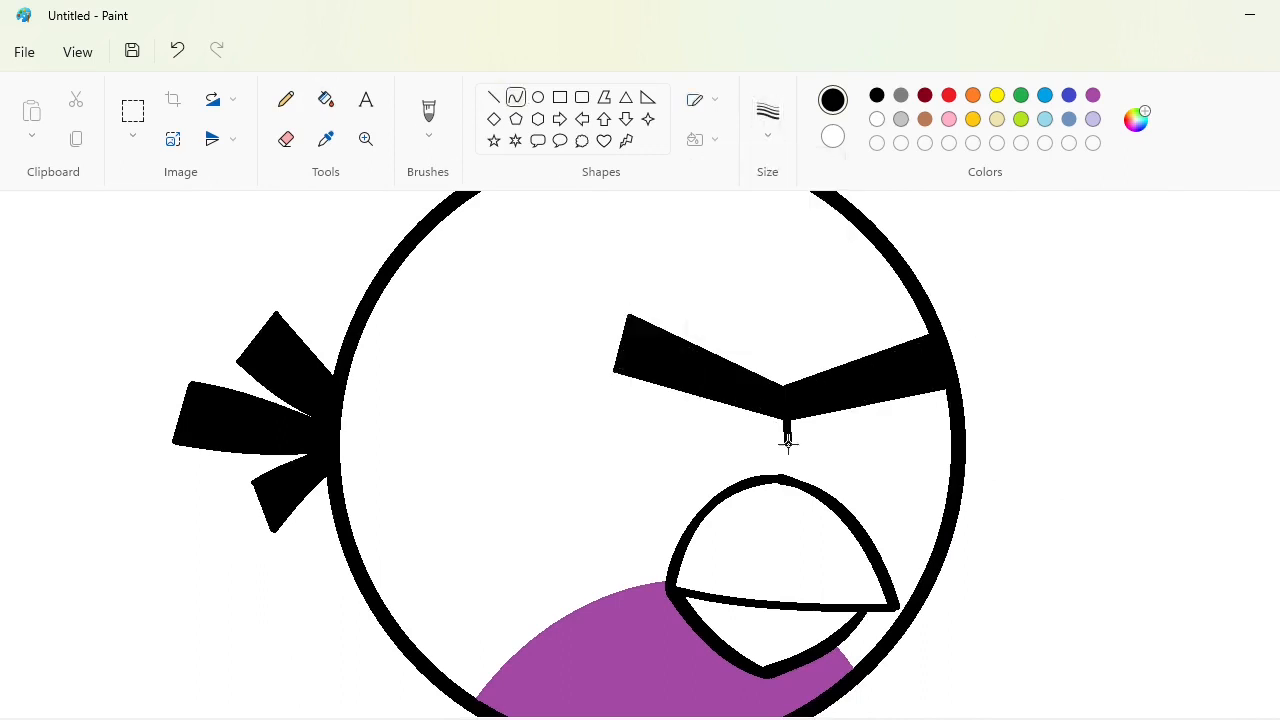
{"action": "left_click_drag", "start_coordinate": [788, 444], "coordinate": [786, 473]}
{"action": "double_click", "coordinate": [784, 449]}
{"action": "left_click_drag", "start_coordinate": [782, 418], "coordinate": [780, 474]}
{"action": "double_click", "coordinate": [784, 443]}
Step: Draw the rounded outlines of both eyes as black curves running from the eyebrow to the beak
{"action": "mouse_move", "coordinate": [697, 495]}
{"action": "left_mouse_down"}
{"action": "mouse_move", "coordinate": [651, 371]}
{"action": "mouse_move", "coordinate": [640, 509]}
{"action": "mouse_move", "coordinate": [591, 440]}
{"action": "left_mouse_up"}
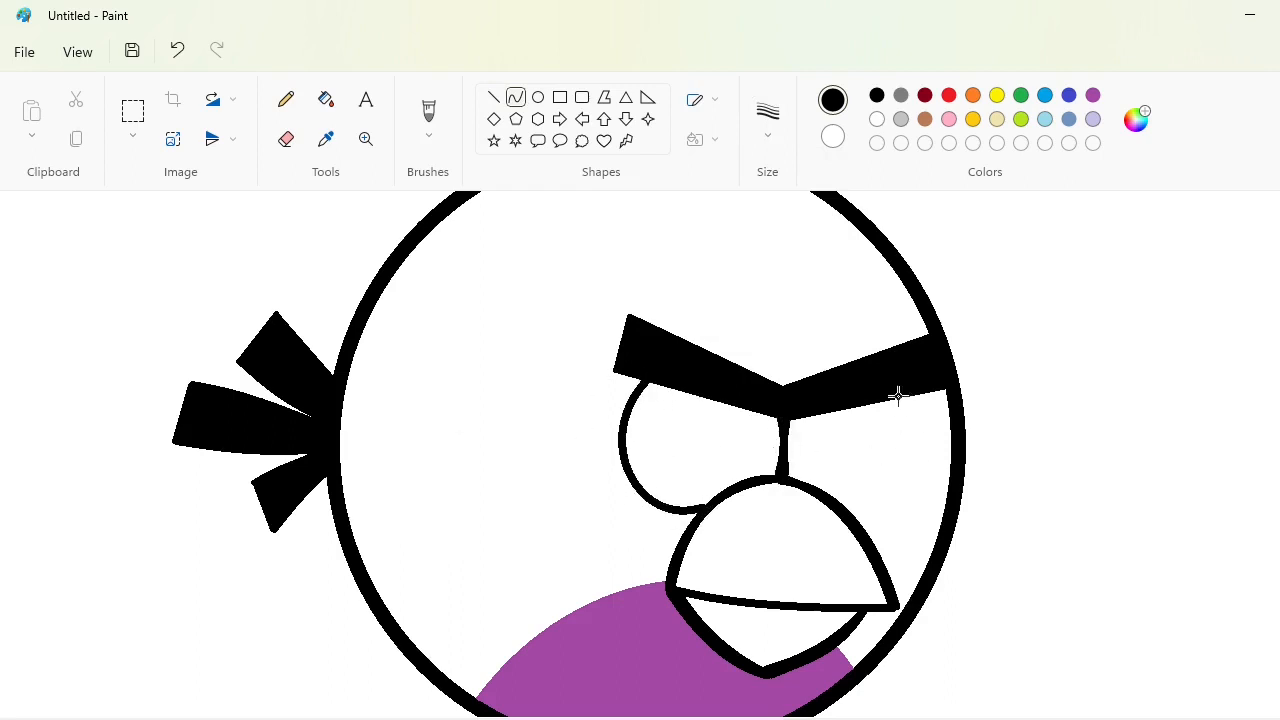
{"action": "left_click_drag", "start_coordinate": [898, 396], "coordinate": [857, 520]}
{"action": "mouse_move", "coordinate": [904, 449]}
{"action": "left_mouse_down"}
{"action": "mouse_move", "coordinate": [938, 421]}
{"action": "mouse_move", "coordinate": [951, 500]}
{"action": "mouse_move", "coordinate": [928, 498]}
{"action": "left_mouse_up"}
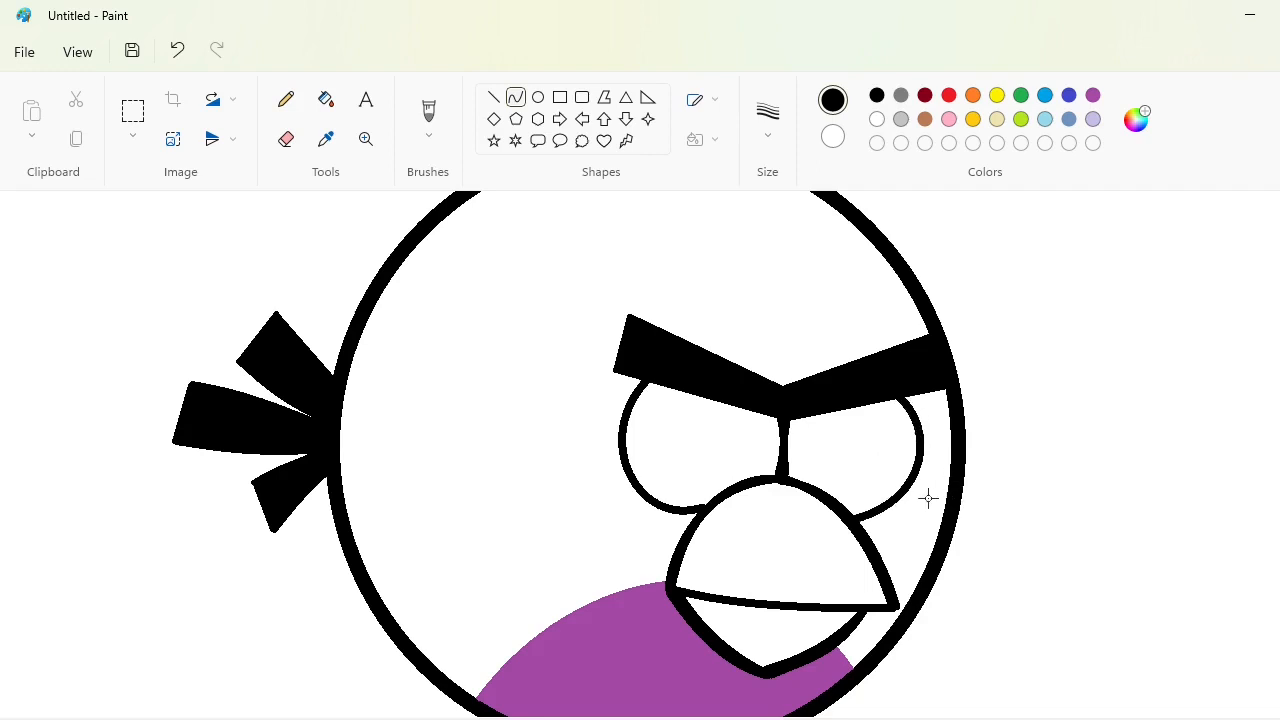
Step: Draw a small oval pupil with a 5px black outline in the left eye, near the divider
{"action": "left_click", "coordinate": [538, 97]}
{"action": "left_click", "coordinate": [779, 138]}
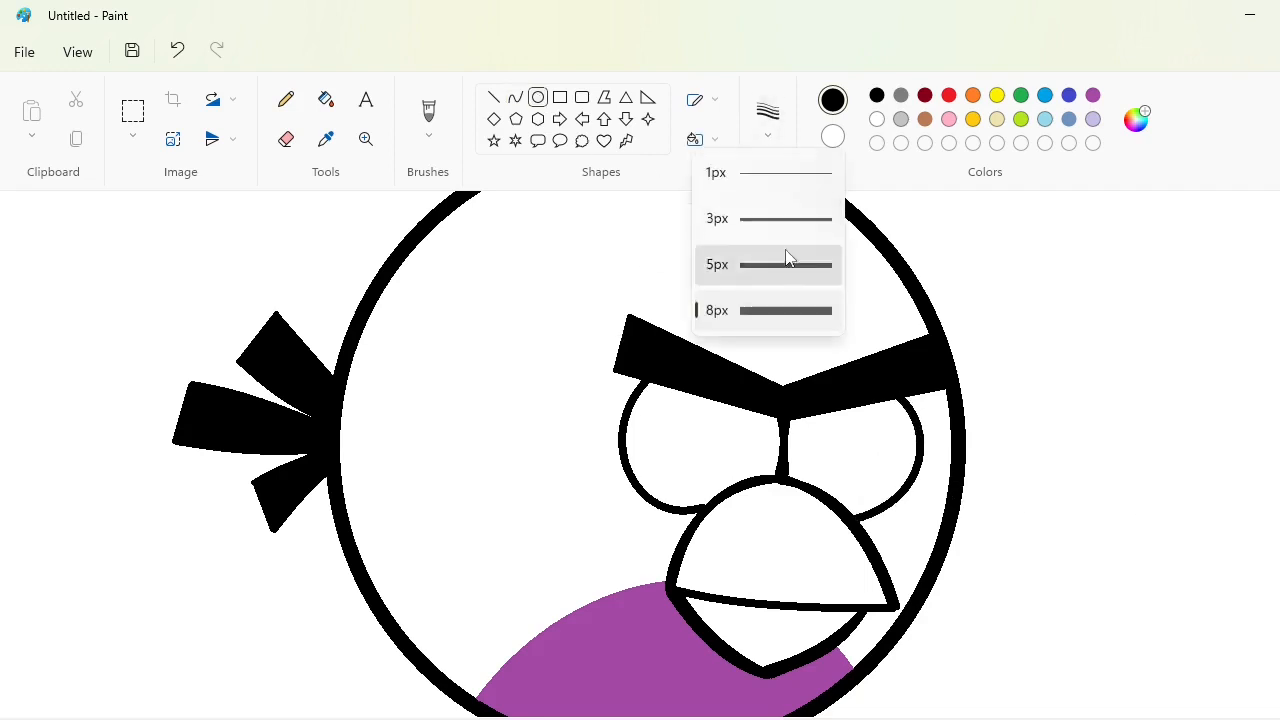
{"action": "left_click", "coordinate": [787, 263]}
{"action": "left_click_drag", "start_coordinate": [708, 414], "coordinate": [752, 462]}
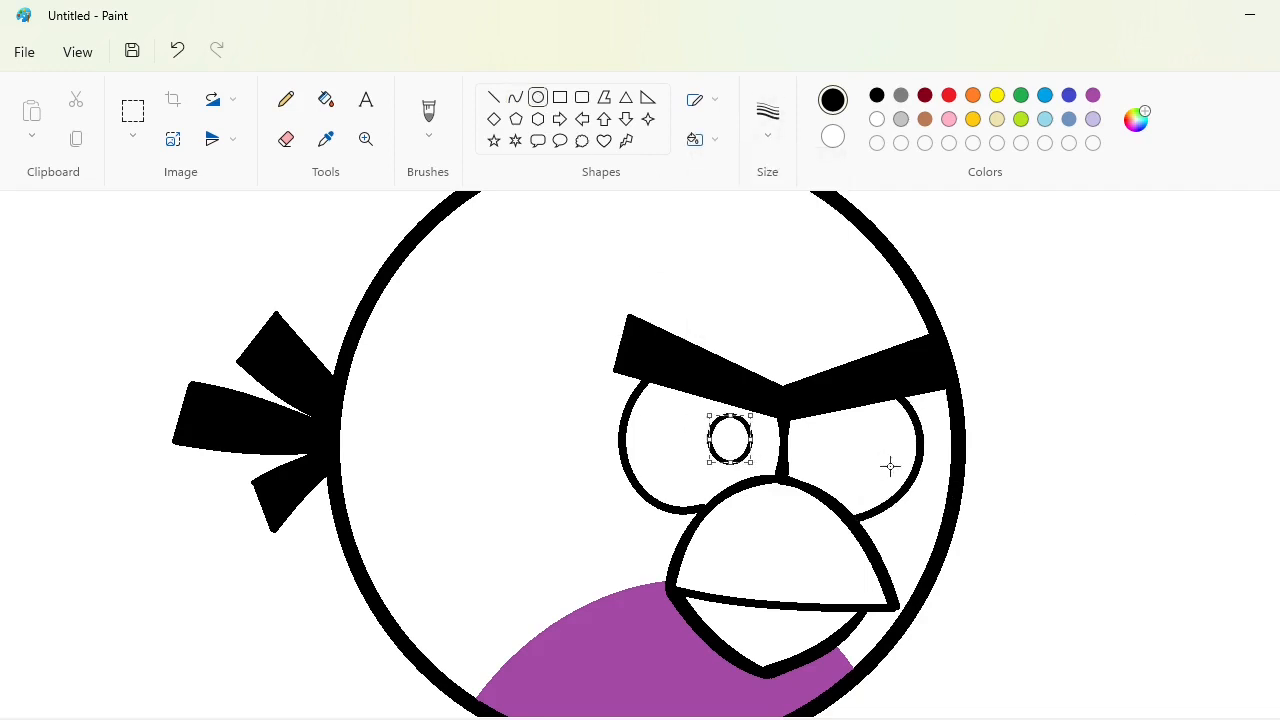
Step: Draw a slightly smaller oval pupil in the right eye and nudge it into place beside the divider
{"action": "left_click_drag", "start_coordinate": [809, 425], "coordinate": [850, 447]}
{"action": "key", "text": "Left"}
{"action": "key", "text": "Left"}
{"action": "key", "text": "Left"}
{"action": "key", "text": "Left"}
{"action": "key", "text": "Left"}
{"action": "key", "text": "Up"}
{"action": "key", "text": "Right"}
{"action": "key", "text": "Right"}
{"action": "left_click", "coordinate": [915, 453]}
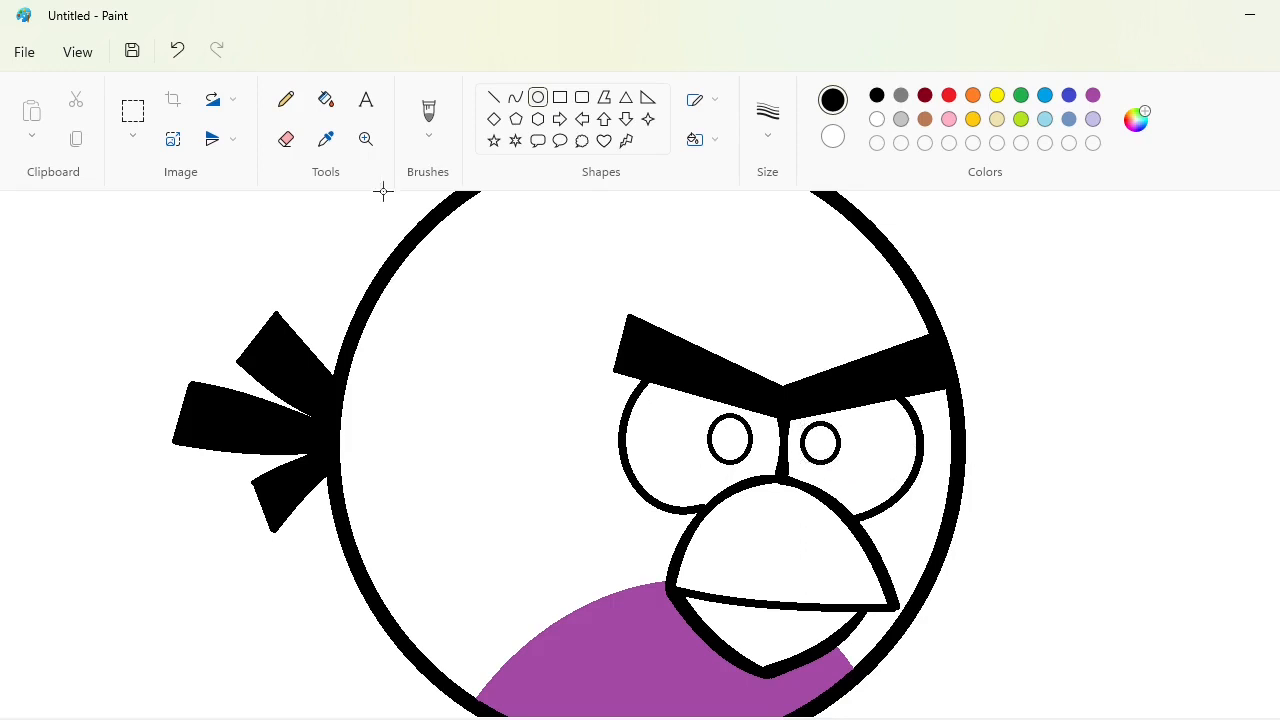
Step: Fill both oval pupils with solid black
{"action": "left_click", "coordinate": [325, 99]}
{"action": "left_click", "coordinate": [730, 440]}
{"action": "left_click", "coordinate": [821, 443]}
Step: Draw blue curves outlining the patches around the eyes, from the left eyebrow to the belly and from the right eyebrow to the beak
{"action": "scroll", "coordinate": [677, 686], "scroll_direction": "down", "scroll_amount": 3}
{"action": "scroll", "coordinate": [697, 674], "scroll_direction": "up", "scroll_amount": 3}
{"action": "scroll", "coordinate": [1003, 710], "scroll_direction": "right", "scroll_amount": 5}
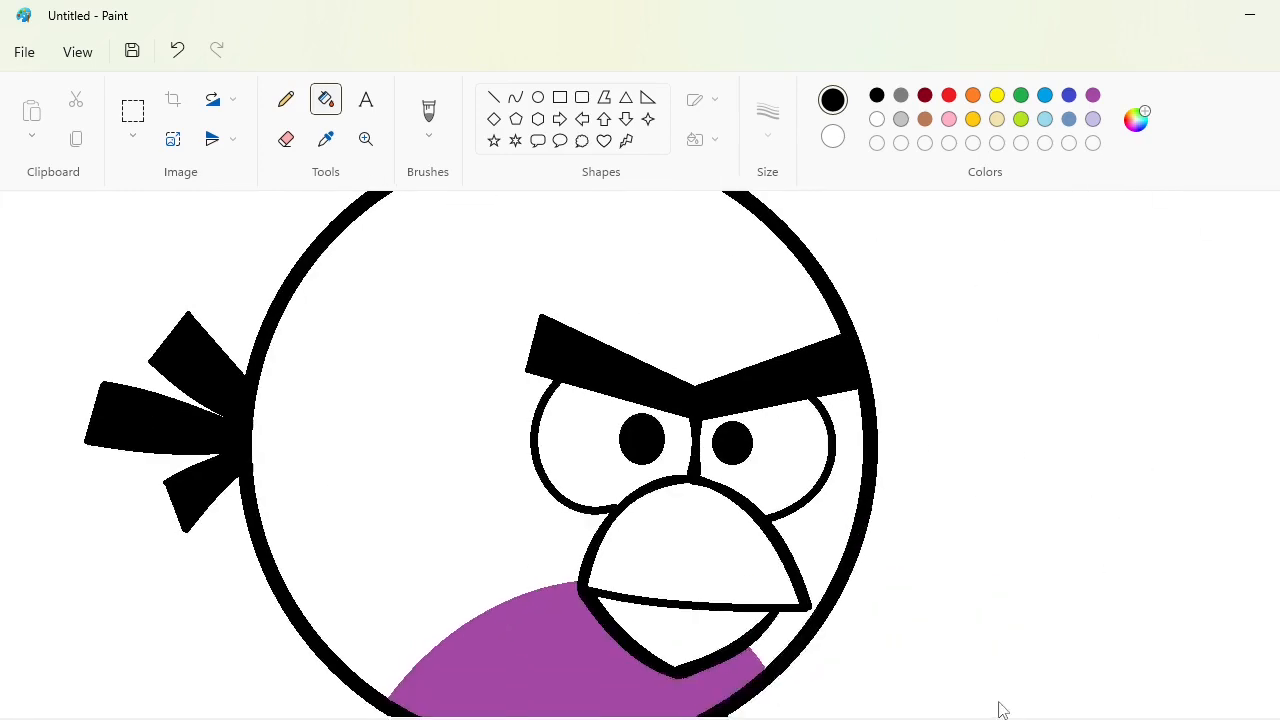
{"action": "scroll", "coordinate": [1003, 710], "scroll_direction": "left", "scroll_amount": 1}
{"action": "left_click", "coordinate": [515, 97]}
{"action": "left_click", "coordinate": [1069, 95]}
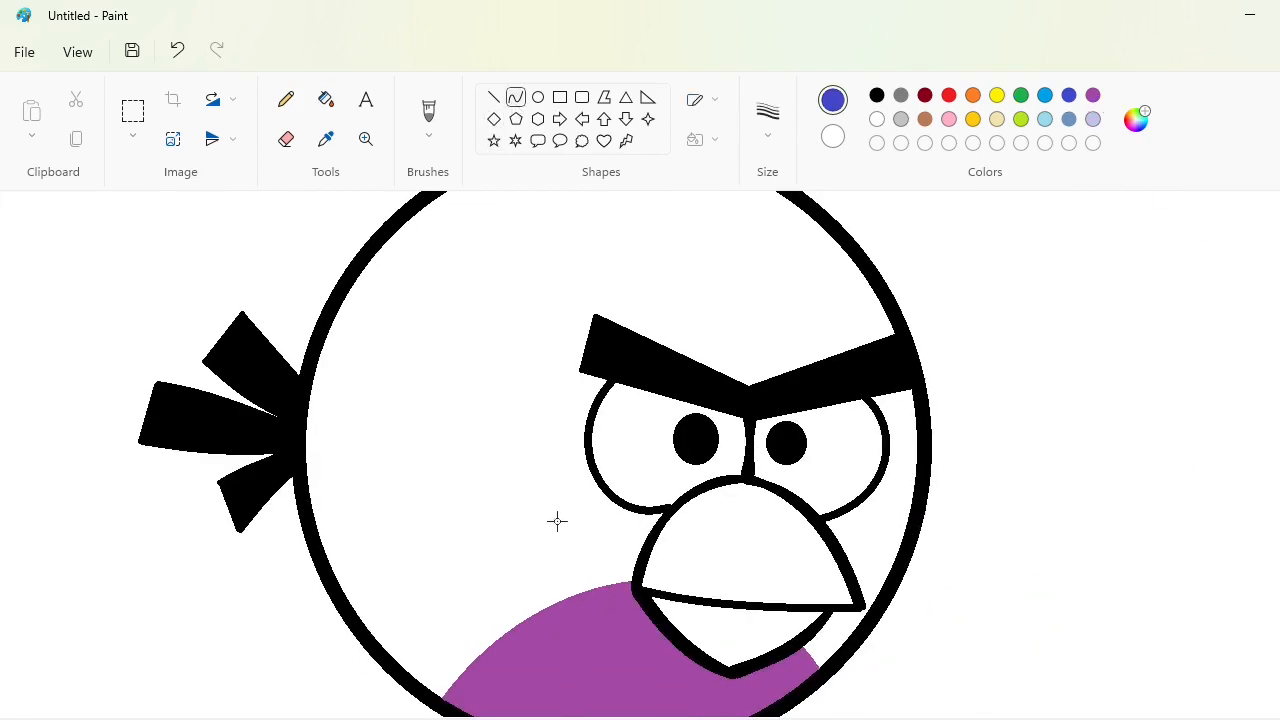
{"action": "left_click", "coordinate": [776, 134]}
{"action": "left_click", "coordinate": [768, 218]}
{"action": "left_click_drag", "start_coordinate": [606, 381], "coordinate": [603, 590]}
{"action": "left_click_drag", "start_coordinate": [591, 437], "coordinate": [494, 580]}
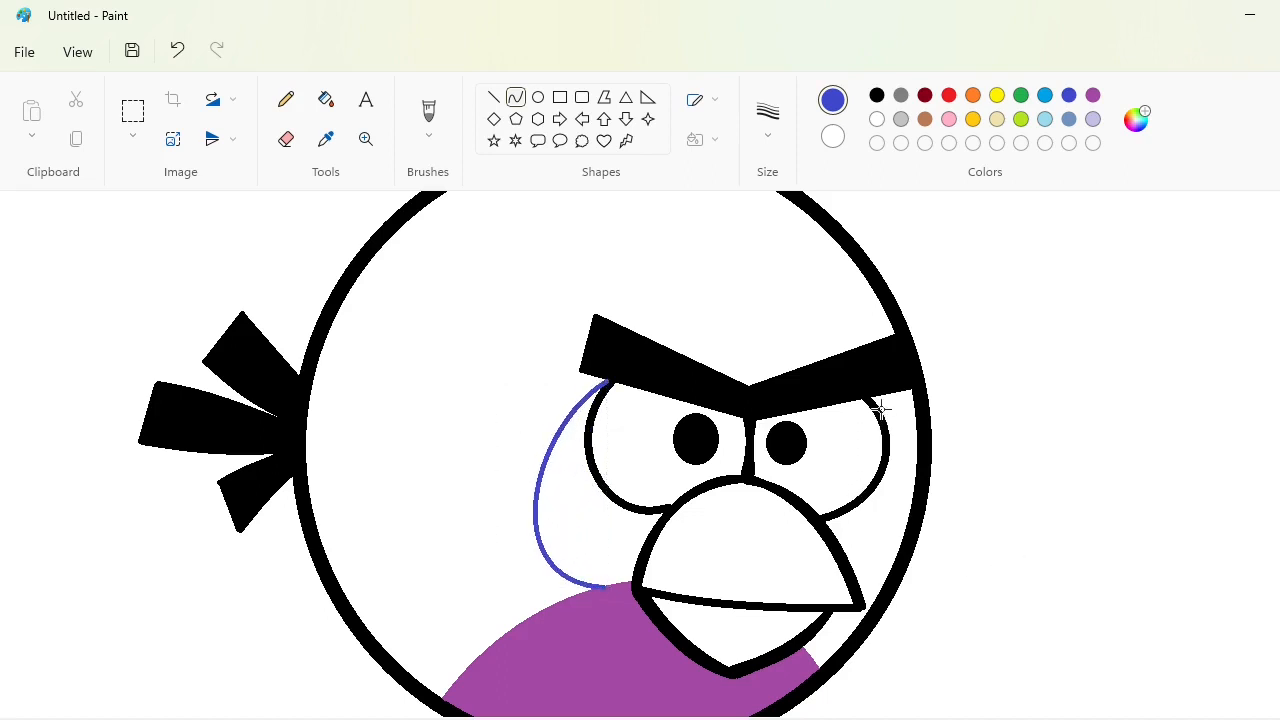
{"action": "mouse_move", "coordinate": [873, 400]}
{"action": "left_mouse_down"}
{"action": "mouse_move", "coordinate": [866, 530]}
{"action": "mouse_move", "coordinate": [849, 559]}
{"action": "left_mouse_up"}
{"action": "mouse_move", "coordinate": [860, 495]}
{"action": "left_mouse_down"}
{"action": "mouse_move", "coordinate": [931, 470]}
{"action": "mouse_move", "coordinate": [869, 588]}
{"action": "left_mouse_up"}
Step: Fill the outlined patches around both eyes with the same blue
{"action": "left_click", "coordinate": [326, 99]}
{"action": "left_click", "coordinate": [571, 474]}
{"action": "left_click", "coordinate": [868, 524]}
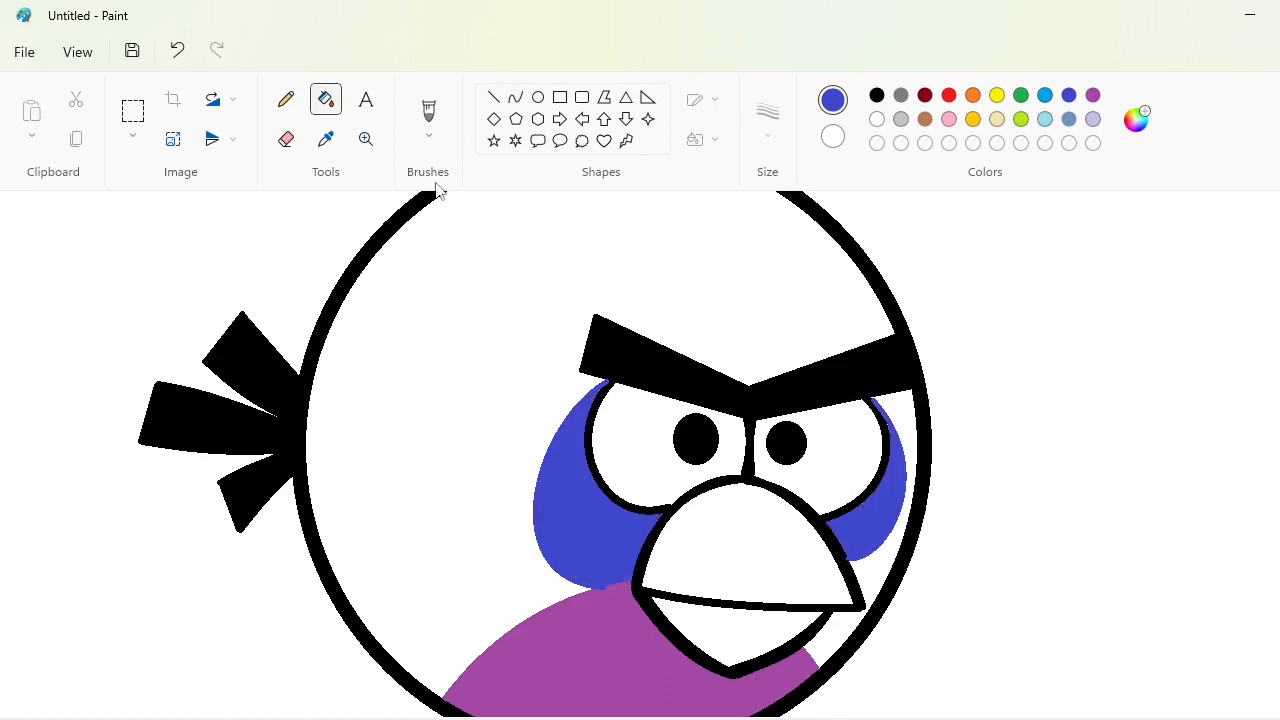
Step: Draw a tall blue oval beside the left eye patch and a smaller one at its lower left
{"action": "left_click", "coordinate": [538, 97]}
{"action": "left_click_drag", "start_coordinate": [429, 444], "coordinate": [503, 580]}
{"action": "left_click_drag", "start_coordinate": [466, 517], "coordinate": [480, 537]}
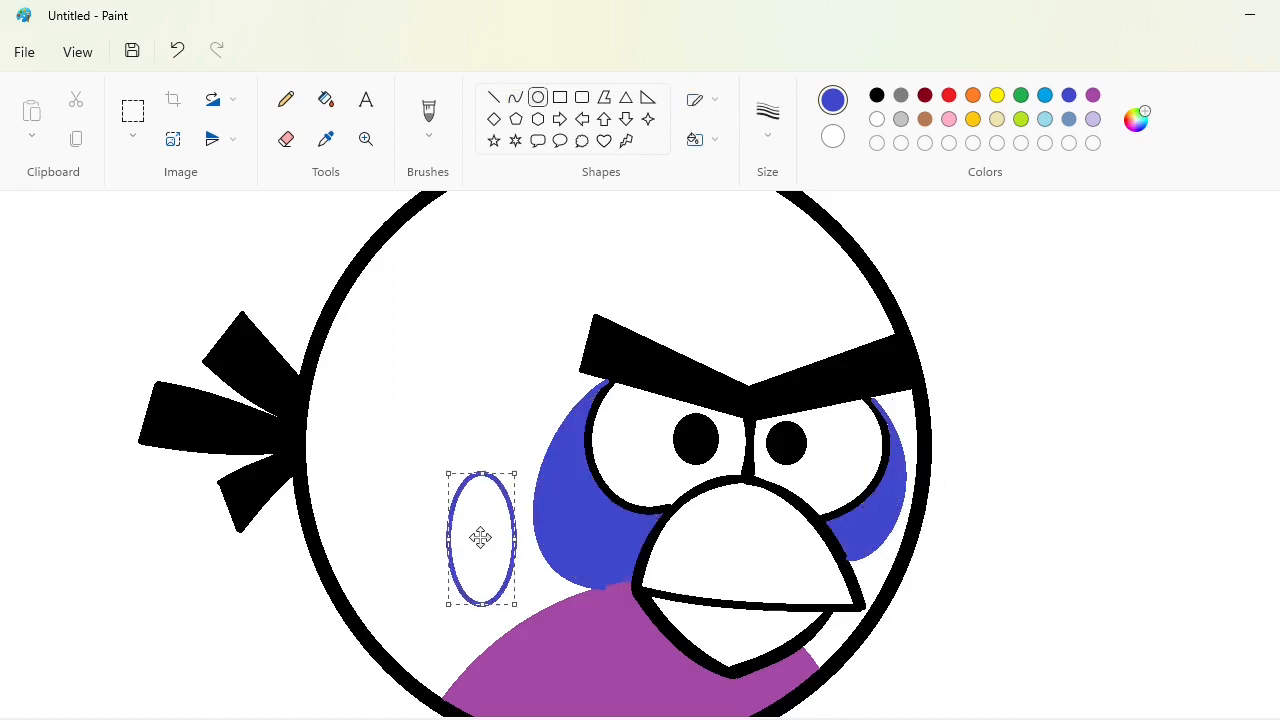
{"action": "mouse_move", "coordinate": [373, 545]}
{"action": "left_mouse_down"}
{"action": "mouse_move", "coordinate": [417, 603]}
{"action": "mouse_move", "coordinate": [413, 584]}
{"action": "left_mouse_up"}
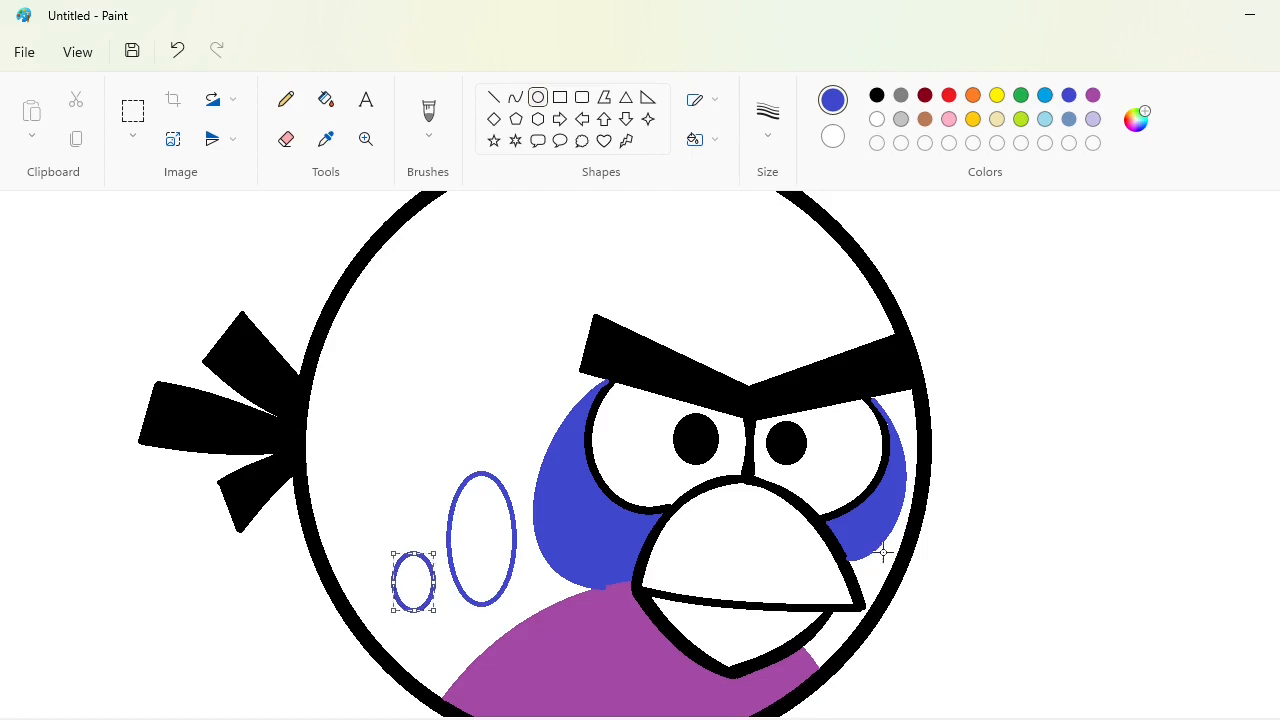
Step: Fill the two oval spots on the body with blue
{"action": "left_click", "coordinate": [336, 104]}
{"action": "left_click", "coordinate": [413, 583]}
{"action": "left_click", "coordinate": [486, 509]}
Step: Touch up the outer outlines of both eyes with short black lines just below the eyebrows, covering the blue overlap
{"action": "scroll", "coordinate": [734, 492], "scroll_direction": "up", "scroll_amount": 1}
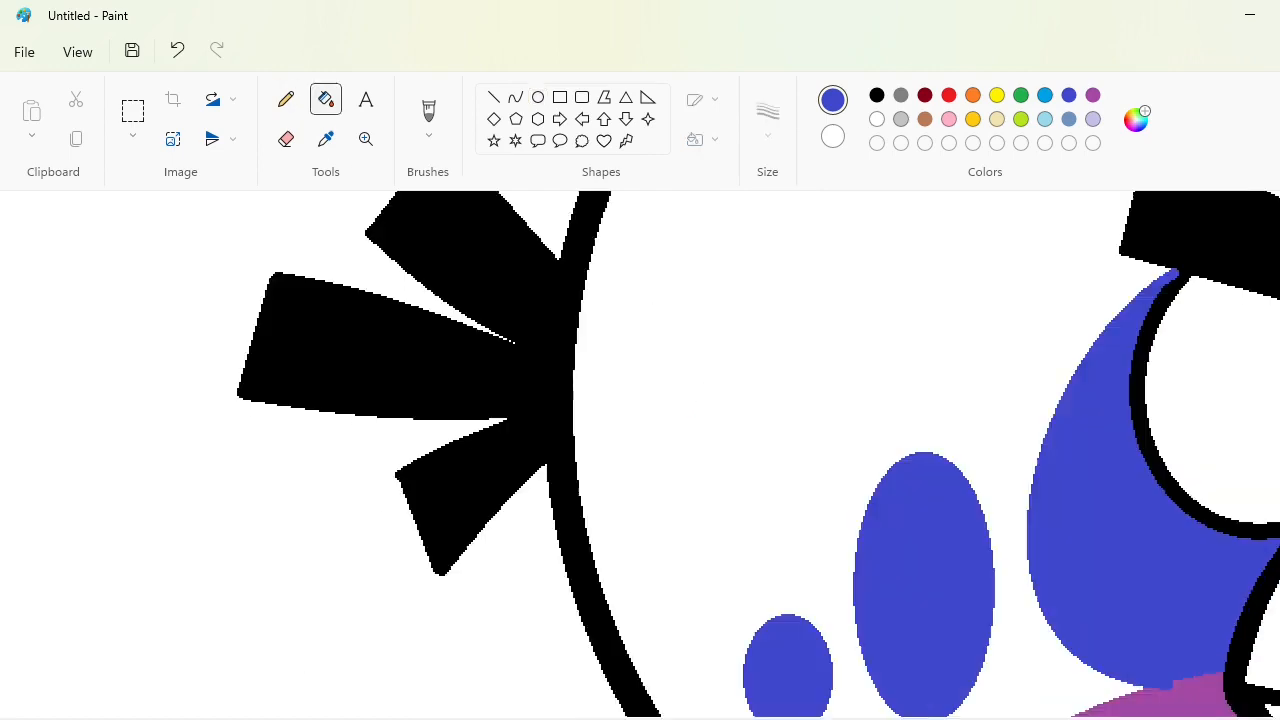
{"action": "left_click", "coordinate": [494, 98]}
{"action": "left_click", "coordinate": [772, 127]}
{"action": "left_click", "coordinate": [772, 318]}
{"action": "left_click", "coordinate": [877, 96]}
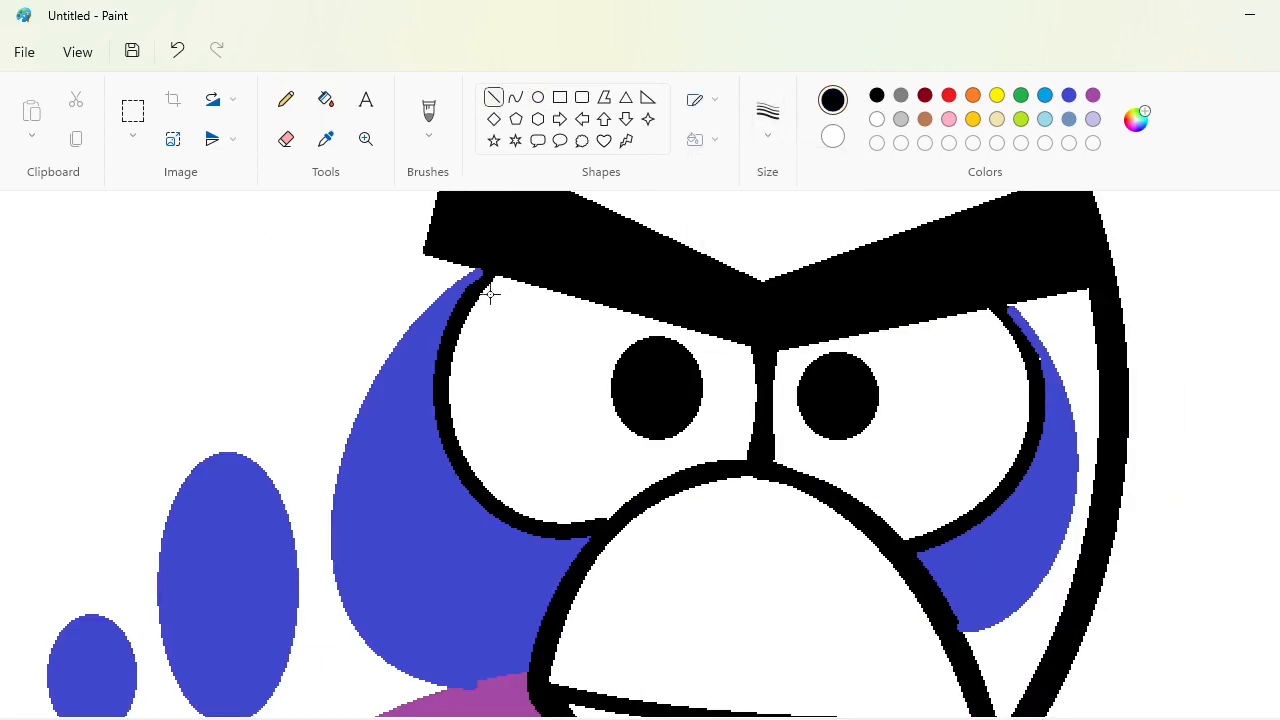
{"action": "left_click_drag", "start_coordinate": [477, 286], "coordinate": [495, 261]}
{"action": "scroll", "coordinate": [740, 314], "scroll_direction": "down", "scroll_amount": 2}
{"action": "scroll", "coordinate": [740, 314], "scroll_direction": "up", "scroll_amount": 2}
{"action": "left_click_drag", "start_coordinate": [992, 298], "coordinate": [1022, 341]}
Step: Cover the blue overlap on the beak's right edge with a short black line in a different thickness
{"action": "left_click", "coordinate": [767, 115]}
{"action": "left_click", "coordinate": [783, 263]}
{"action": "scroll", "coordinate": [1220, 434], "scroll_direction": "down", "scroll_amount": 2}
{"action": "left_click_drag", "start_coordinate": [950, 485], "coordinate": [962, 508]}
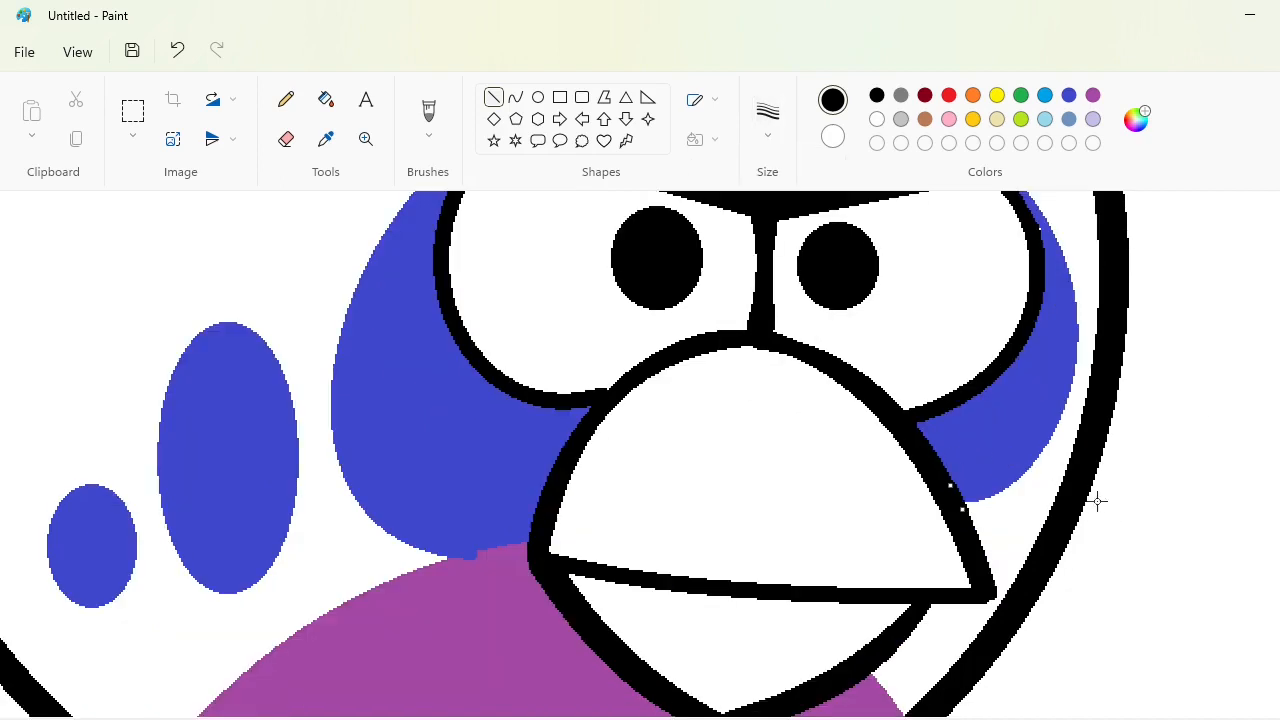
{"action": "left_click", "coordinate": [1117, 501]}
Step: Smooth the belly patch's upper edge with a short purple line where the blue eye patch overlaps it
{"action": "scroll", "coordinate": [898, 553], "scroll_direction": "down", "scroll_amount": 1}
{"action": "left_click", "coordinate": [1094, 97]}
{"action": "mouse_move", "coordinate": [413, 453]}
{"action": "left_mouse_down"}
{"action": "mouse_move", "coordinate": [483, 427]}
{"action": "mouse_move", "coordinate": [487, 402]}
{"action": "mouse_move", "coordinate": [496, 417]}
{"action": "left_mouse_up"}
{"action": "left_click", "coordinate": [483, 493]}
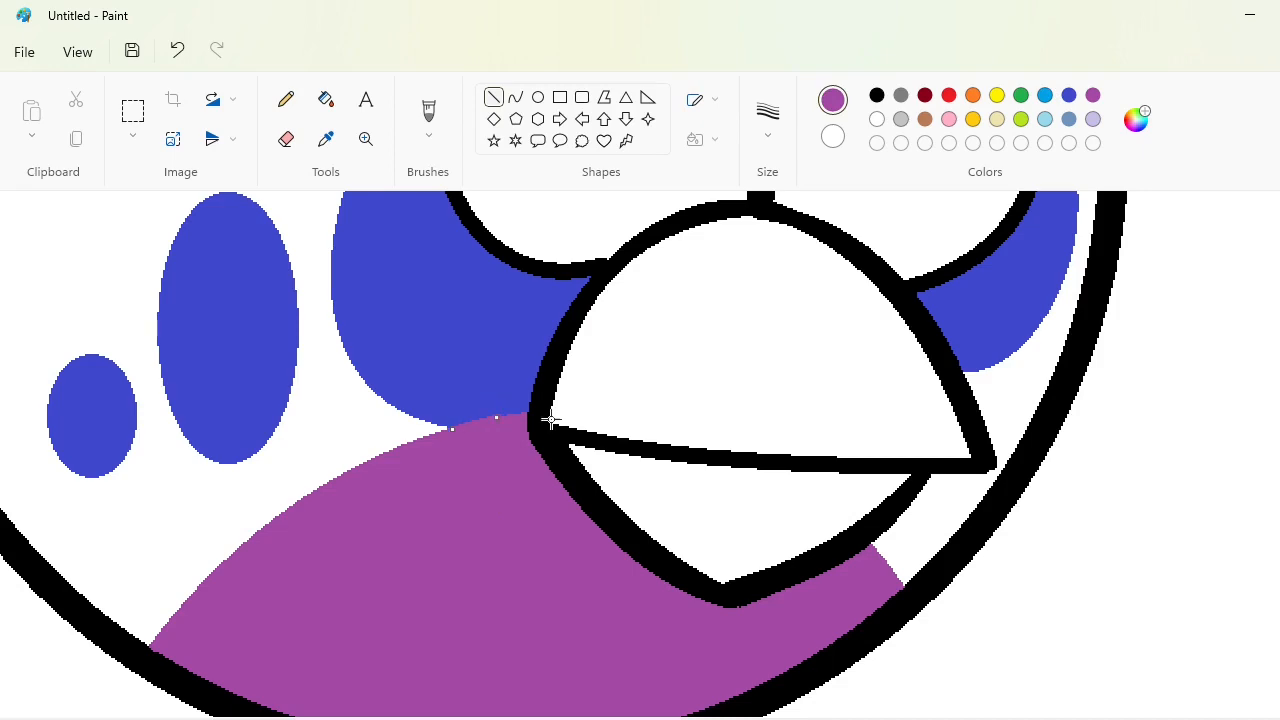
{"action": "left_click", "coordinate": [1180, 718]}
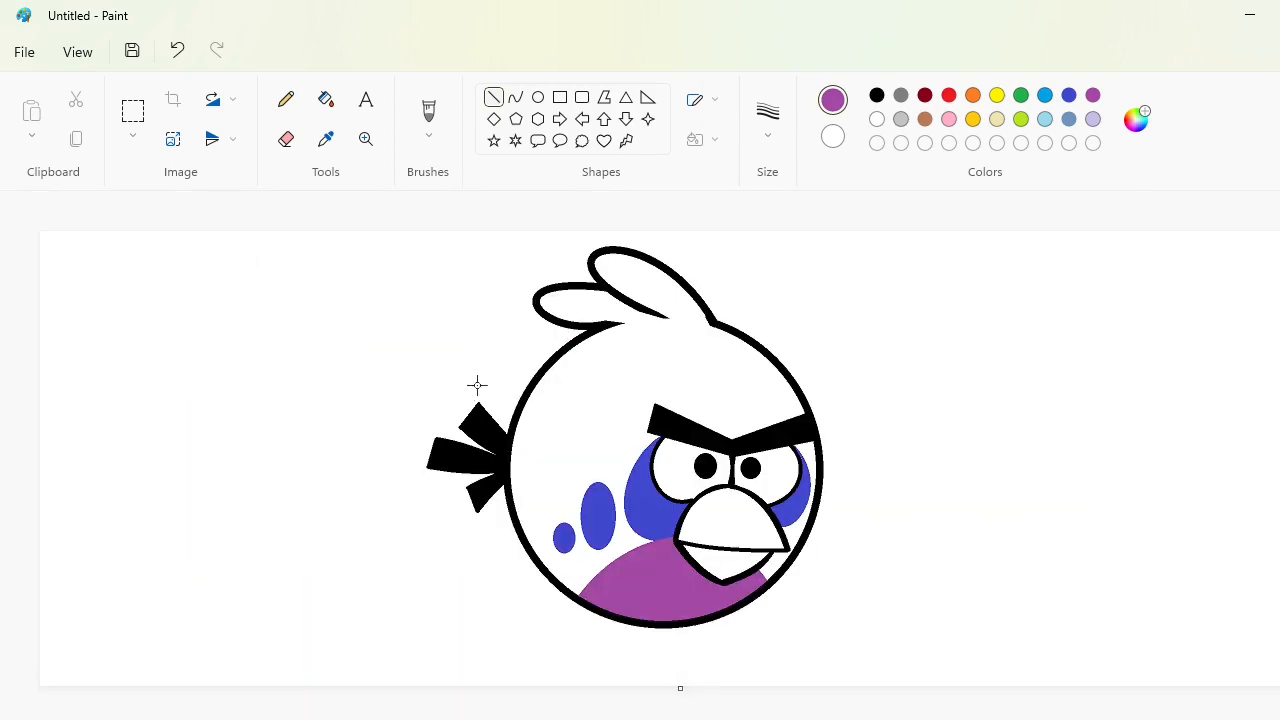
{"action": "left_click", "coordinate": [1256, 718]}
{"action": "scroll", "coordinate": [1109, 651], "scroll_direction": "down", "scroll_amount": 2}
{"action": "left_click_drag", "start_coordinate": [560, 718], "coordinate": [870, 718]}
{"action": "left_click", "coordinate": [877, 95]}
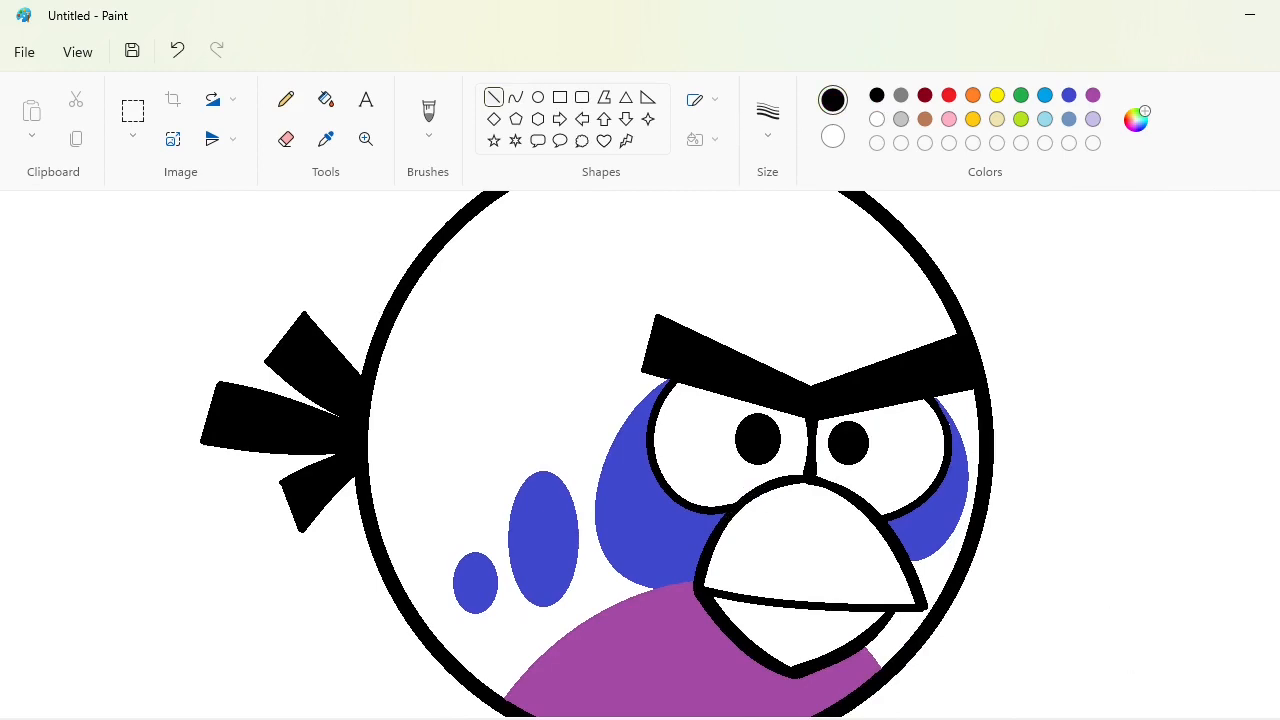
{"action": "scroll", "coordinate": [1050, 457], "scroll_direction": "down", "scroll_amount": 2}
{"action": "scroll", "coordinate": [660, 455], "scroll_direction": "up", "scroll_amount": 1}
{"action": "scroll", "coordinate": [660, 455], "scroll_direction": "right", "scroll_amount": 4}
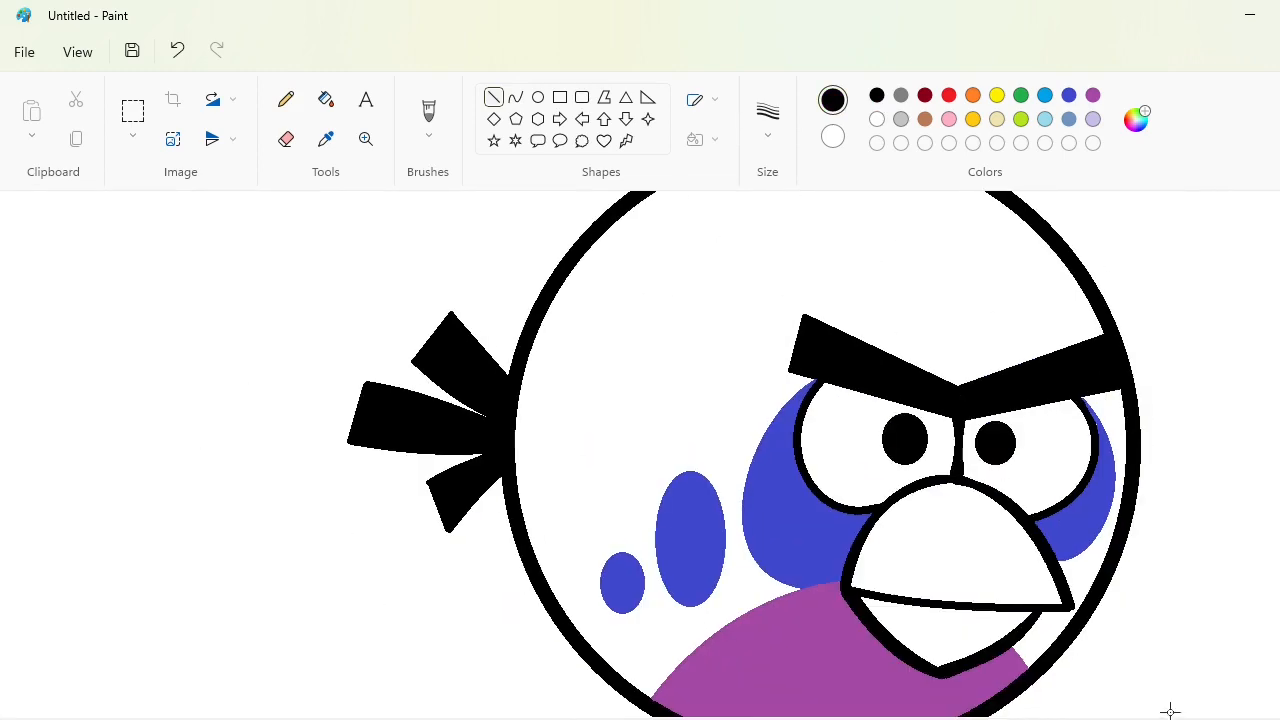
{"action": "scroll", "coordinate": [1105, 563], "scroll_direction": "down", "scroll_amount": 1}
{"action": "left_click", "coordinate": [997, 119]}
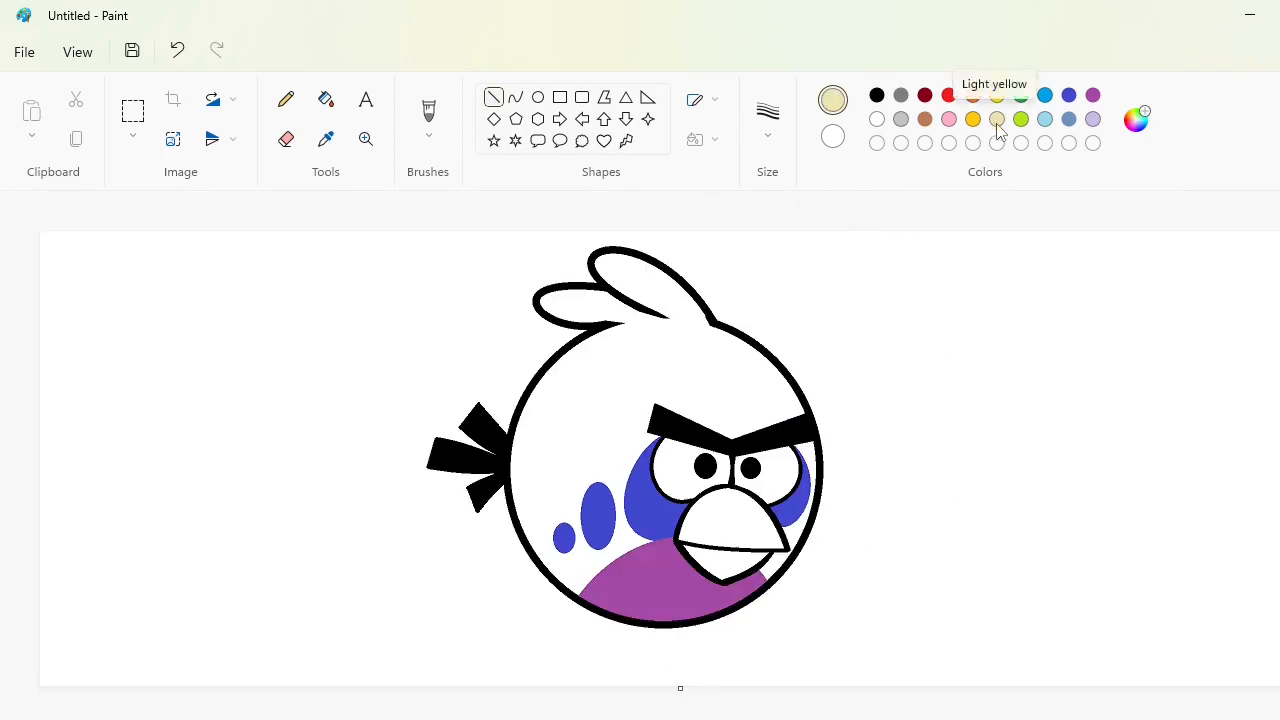
Step: Create the custom dark red colour #7D0F13 by darkening the palette red
{"action": "left_click", "coordinate": [949, 96]}
{"action": "left_click", "coordinate": [1139, 121]}
{"action": "left_click", "coordinate": [746, 291]}
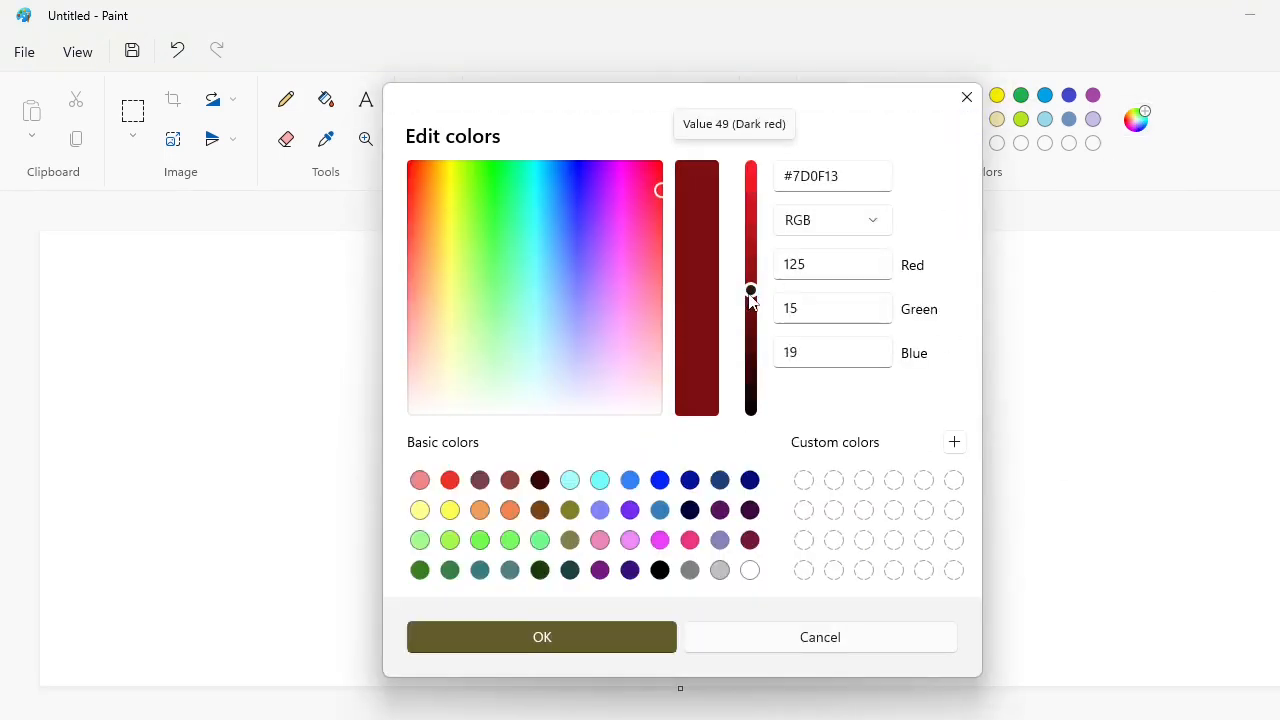
{"action": "left_click", "coordinate": [577, 646]}
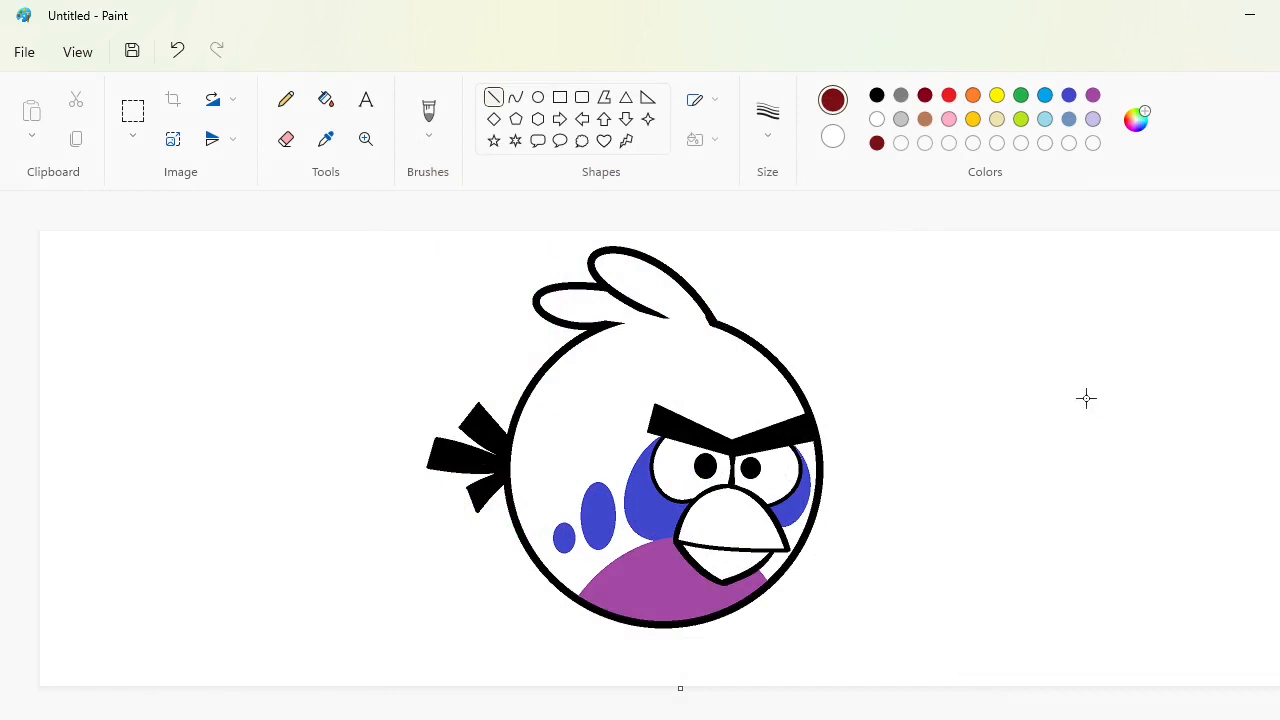
Step: Fill both halves of the beak with gold and the belly patch with light yellow
{"action": "left_click", "coordinate": [973, 119]}
{"action": "left_click", "coordinate": [326, 99]}
{"action": "left_click", "coordinate": [738, 550]}
{"action": "left_click", "coordinate": [996, 120]}
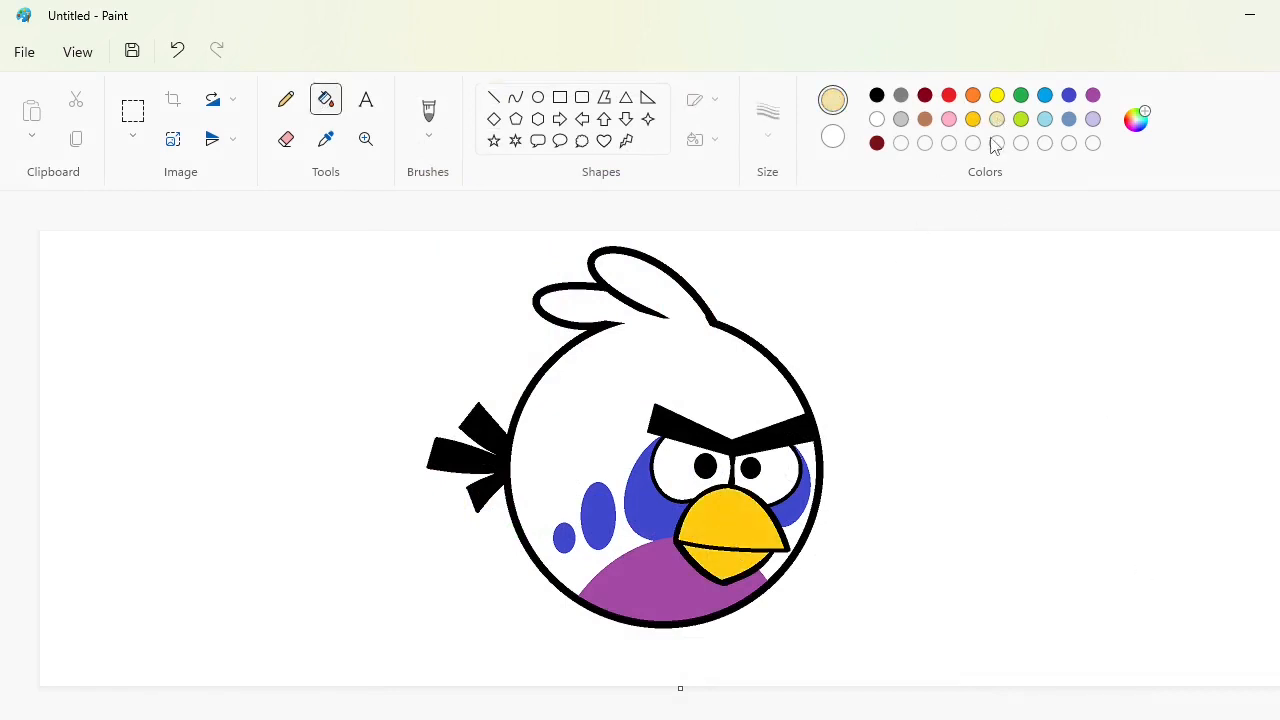
{"action": "left_click", "coordinate": [663, 566]}
Step: Fill the body and crest with red and the patches around both eyes with the custom dark red
{"action": "left_click", "coordinate": [949, 95]}
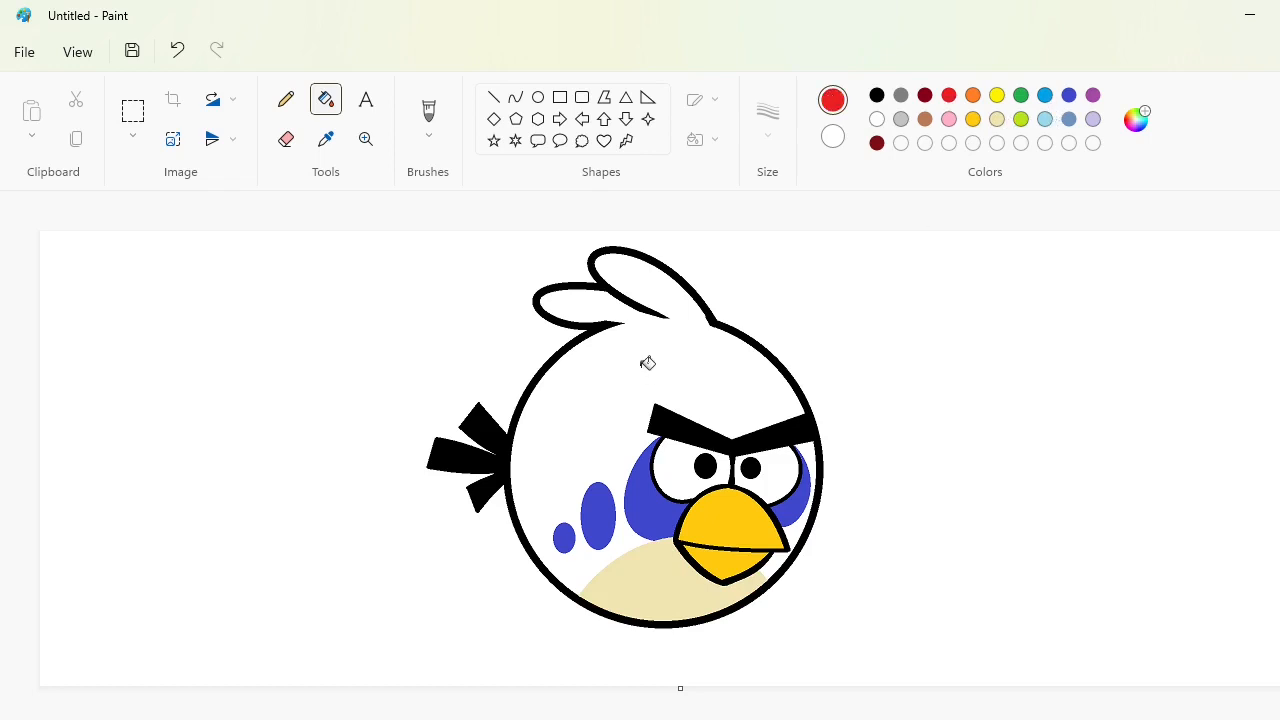
{"action": "left_click", "coordinate": [648, 360]}
{"action": "left_click", "coordinate": [877, 143]}
{"action": "left_click", "coordinate": [795, 520]}
{"action": "left_click", "coordinate": [650, 507]}
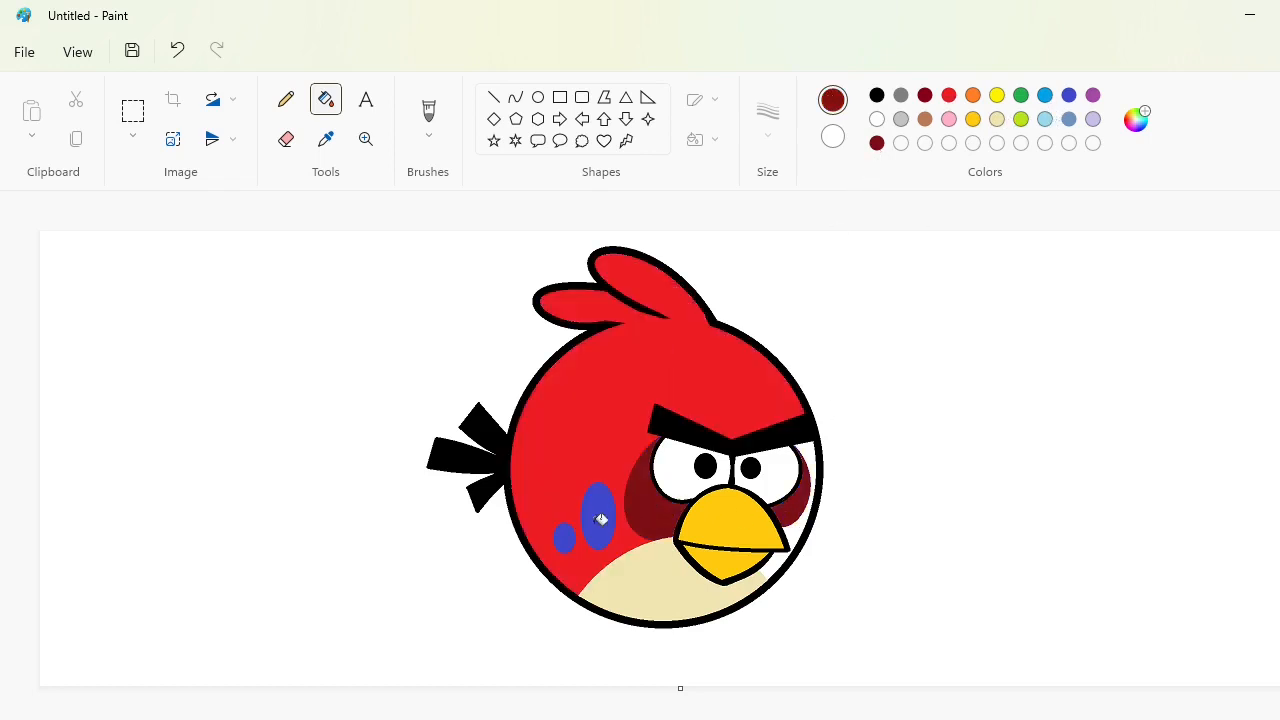
Step: Fill the two oval body spots with dark red and the remaining white area at the body's right edge with red
{"action": "left_click", "coordinate": [598, 516]}
{"action": "left_click", "coordinate": [564, 538]}
{"action": "left_click", "coordinate": [949, 95]}
{"action": "left_click", "coordinate": [805, 480]}
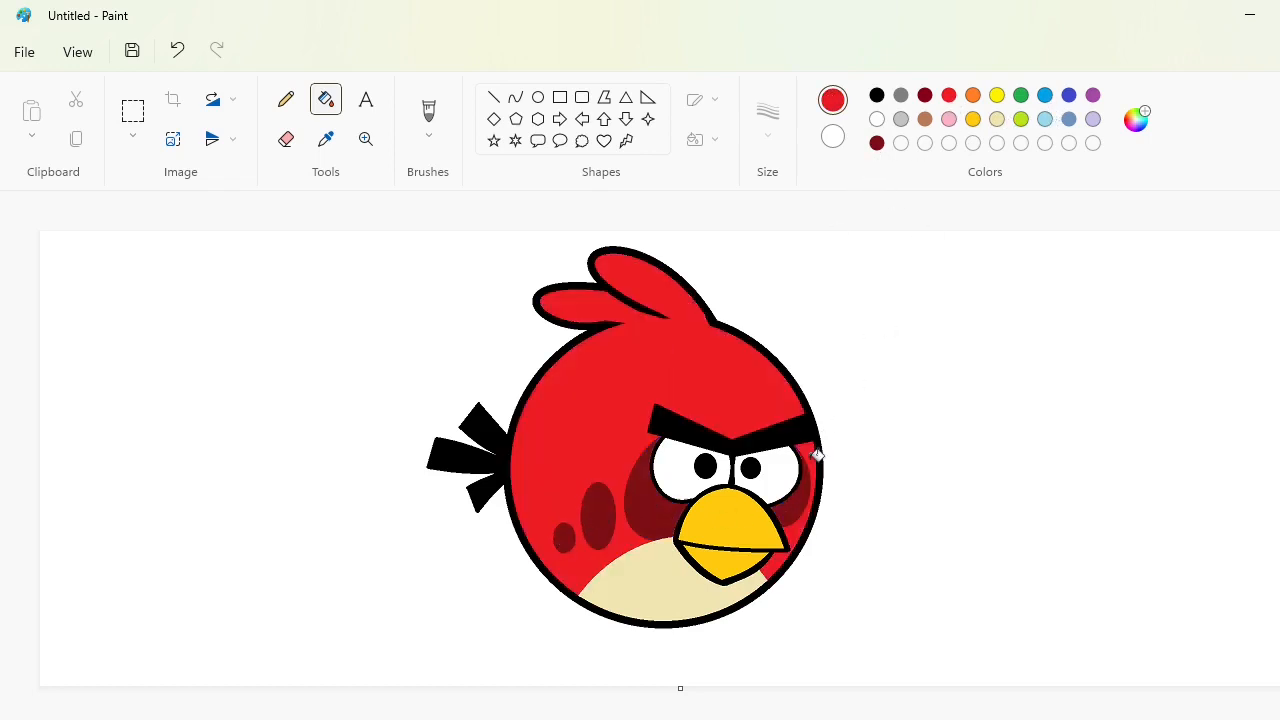